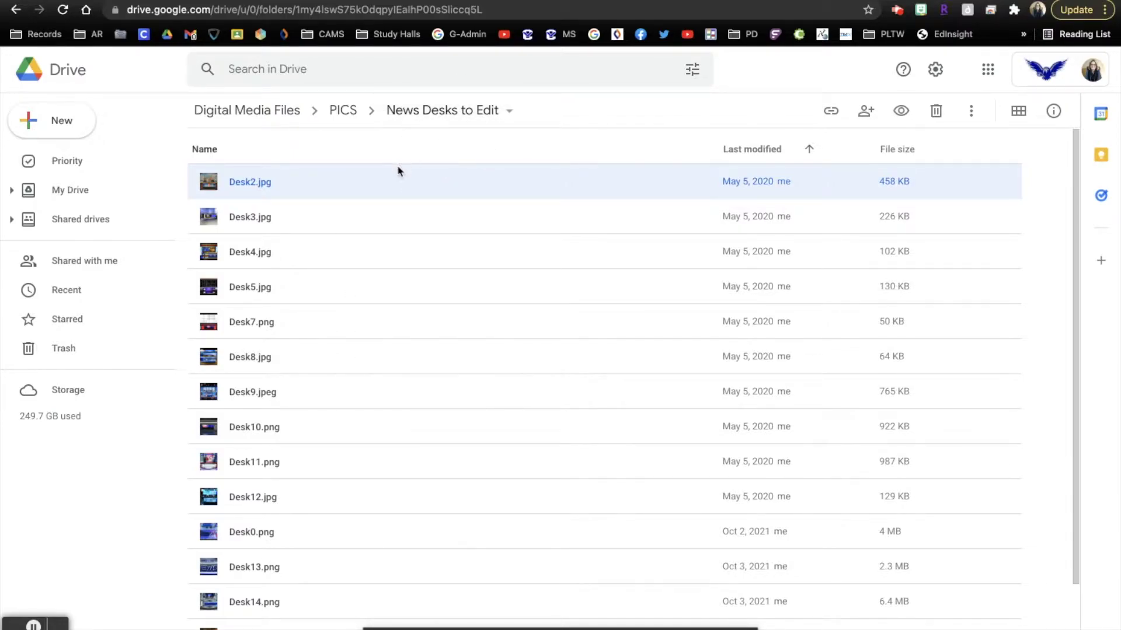
scroll(295, 443, "down", 2)
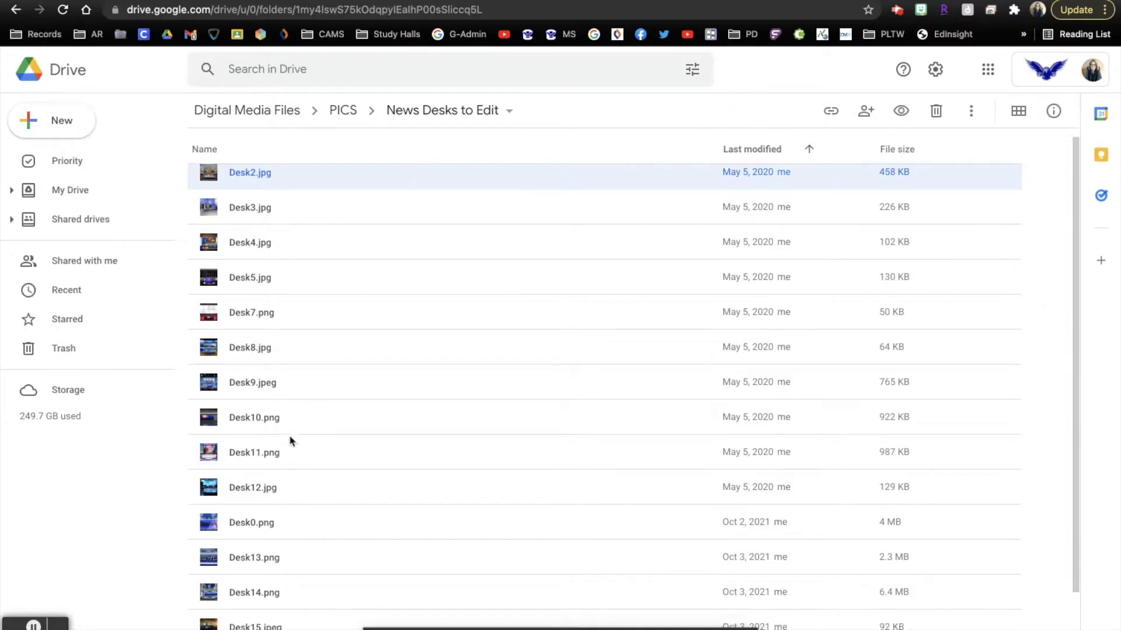
Open a Desk image from the News Desks to Edit folder in Drive's preview viewer
double_click(290, 345)
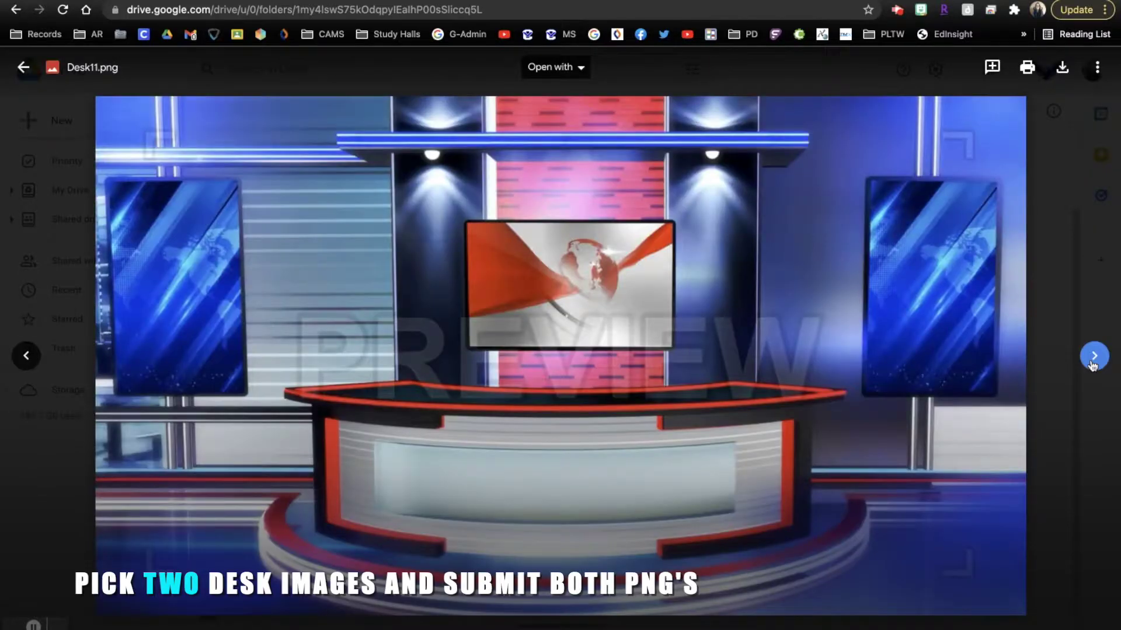
Page through the desk previews up to Desk15.jpeg, then load pixlr.com and choose Open Image
left_click(1091, 363)
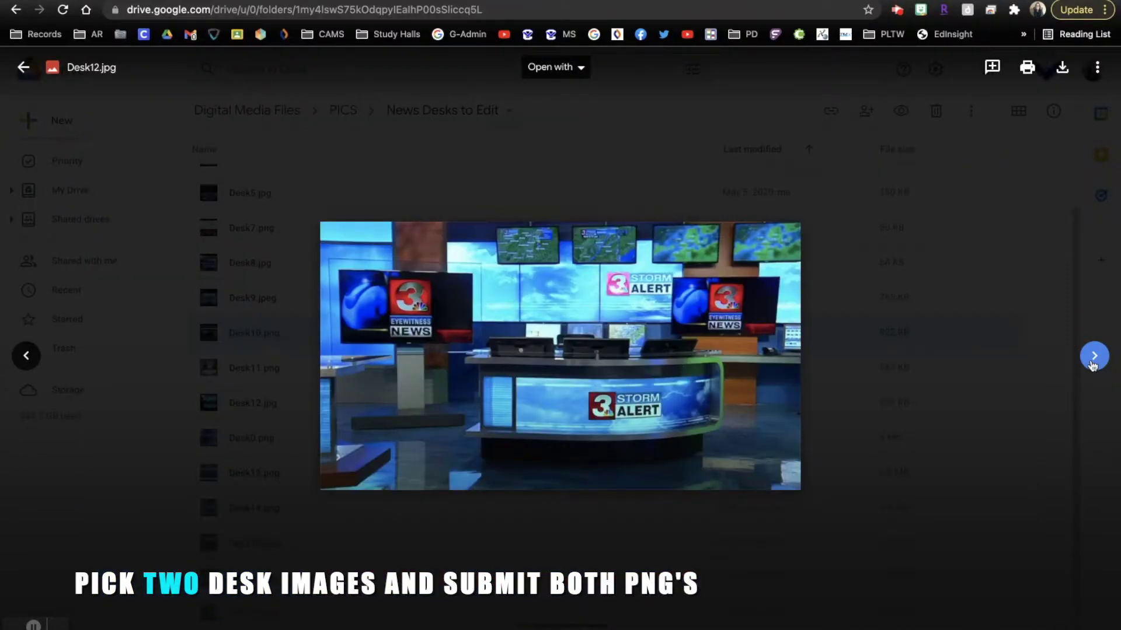
left_click(1091, 363)
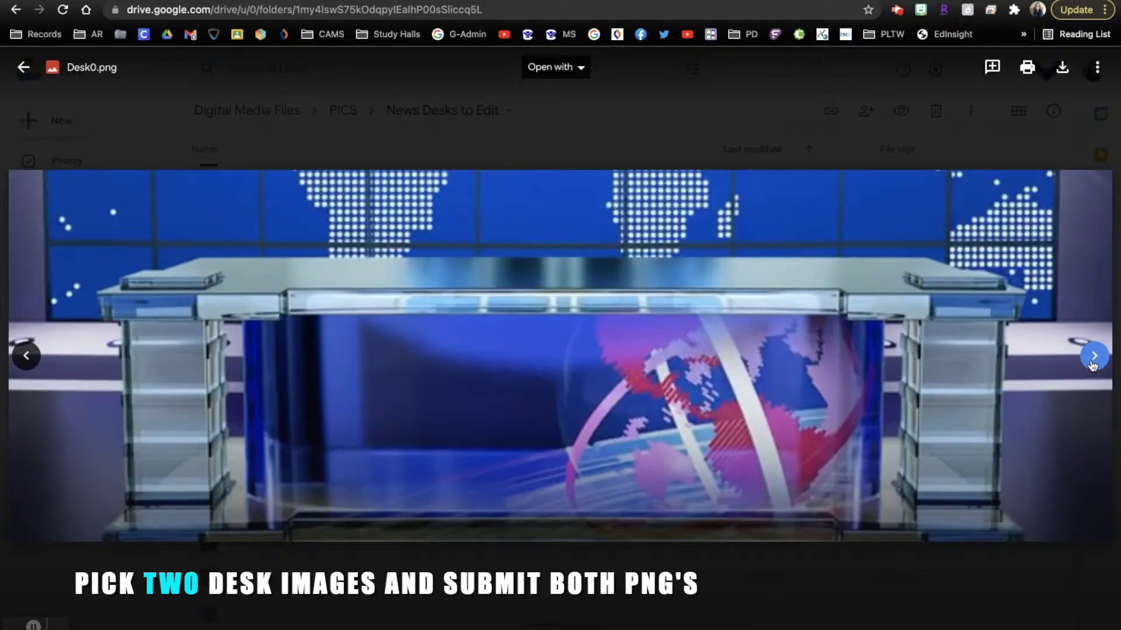
left_click(1100, 366)
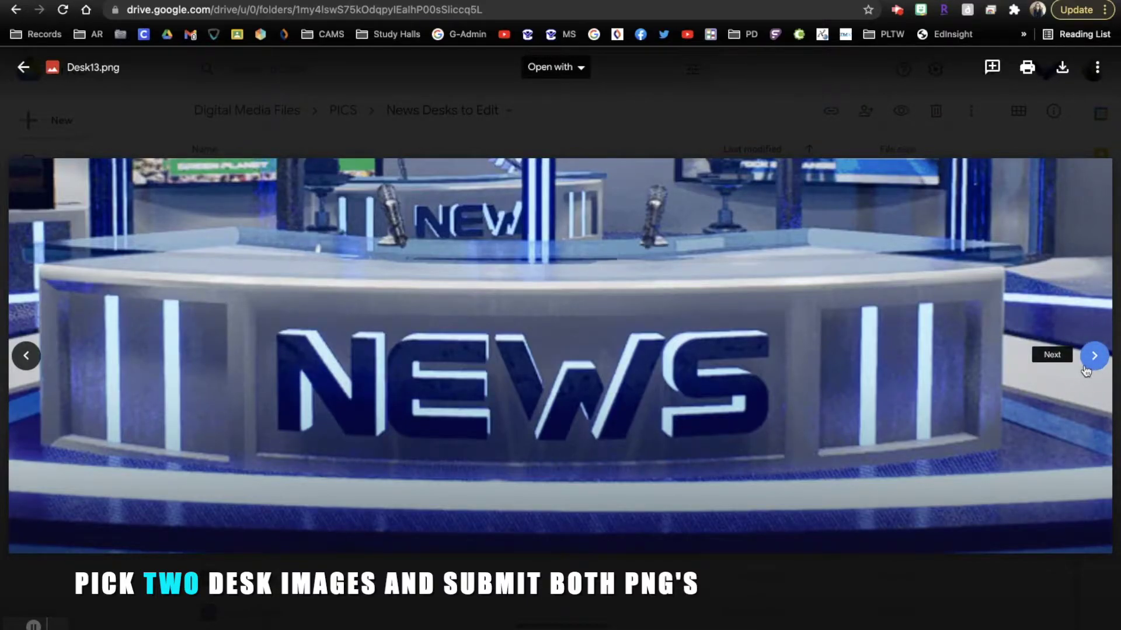
left_click(1094, 356)
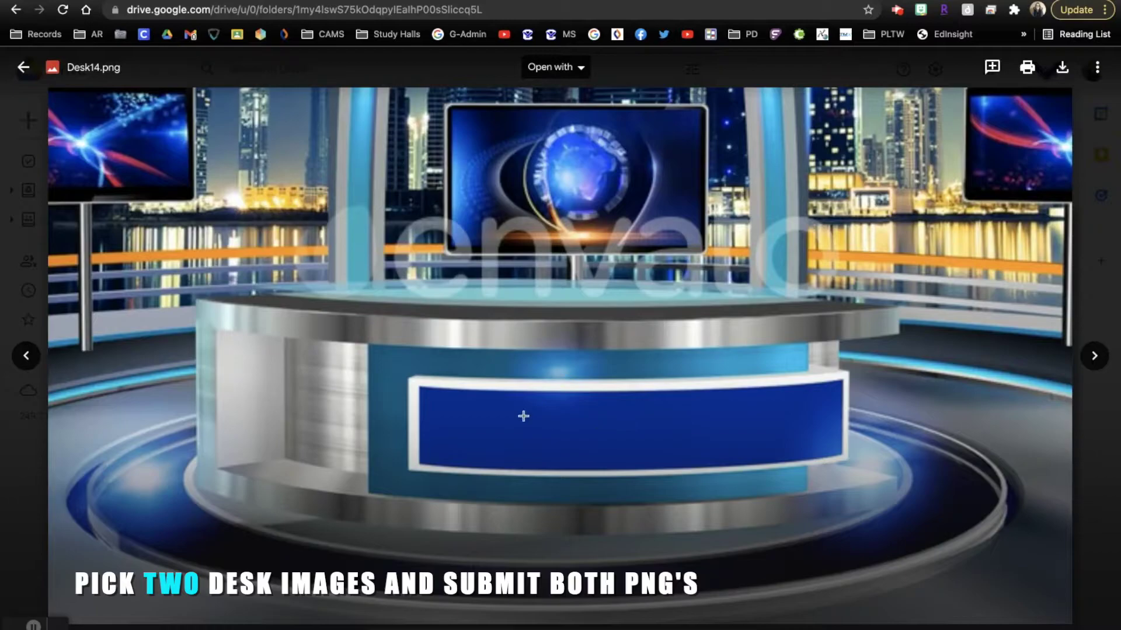
left_click(1093, 355)
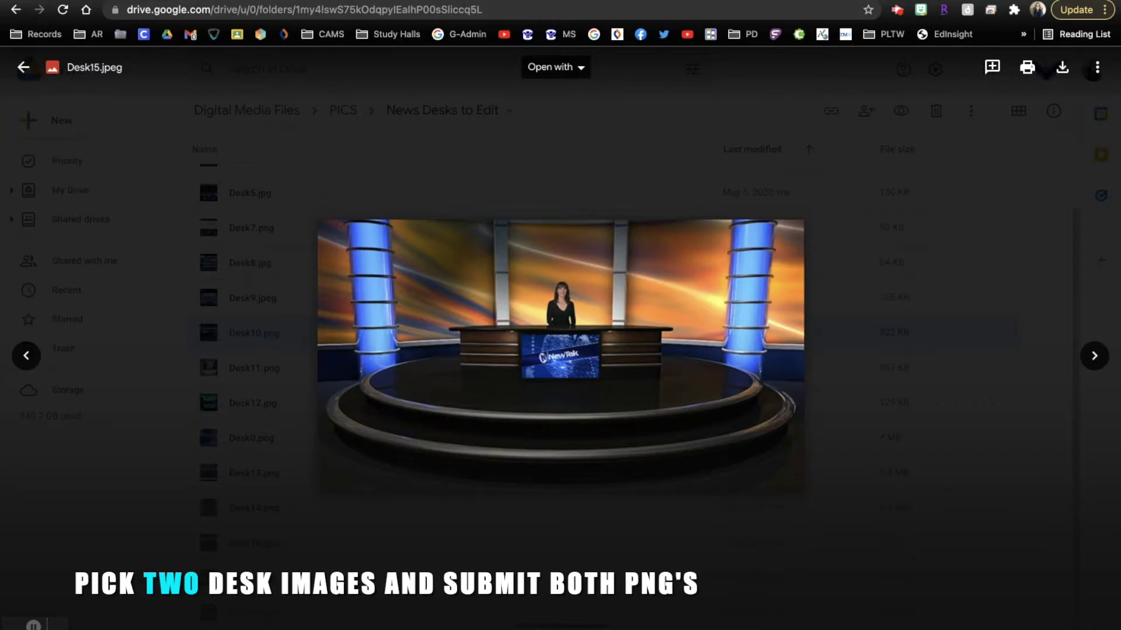
type("pixlr.com")
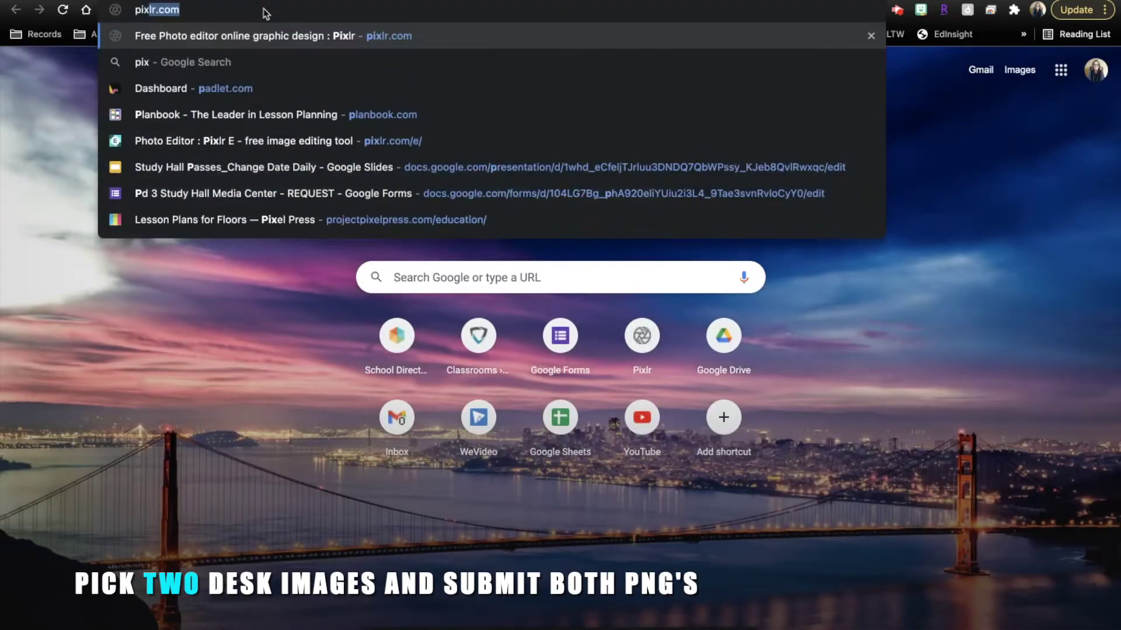
key("Return")
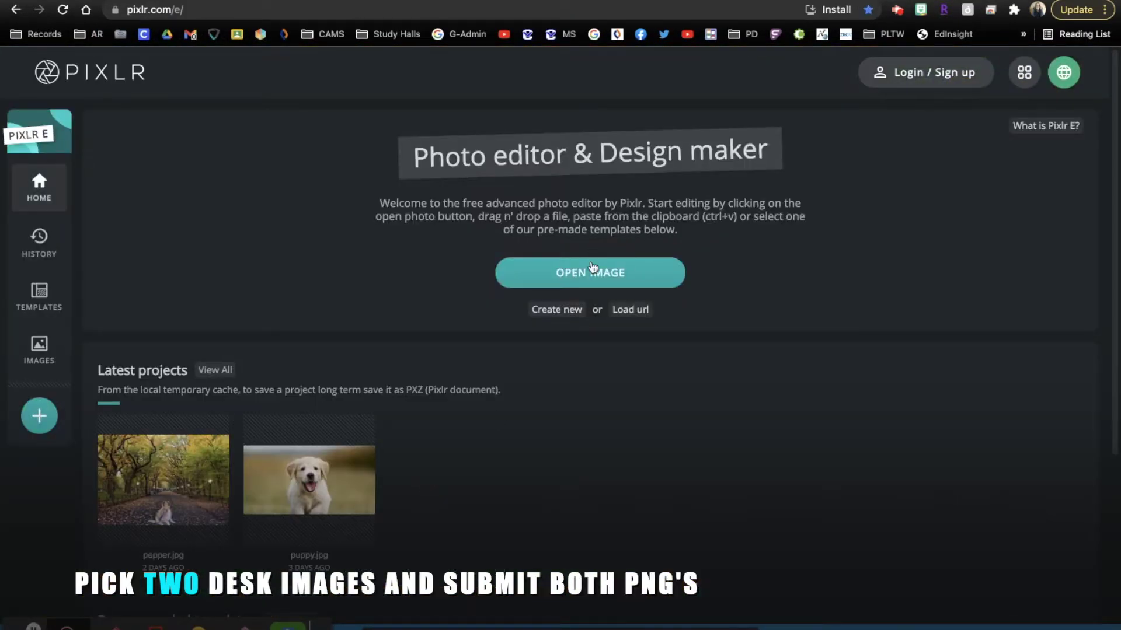
left_click(591, 271)
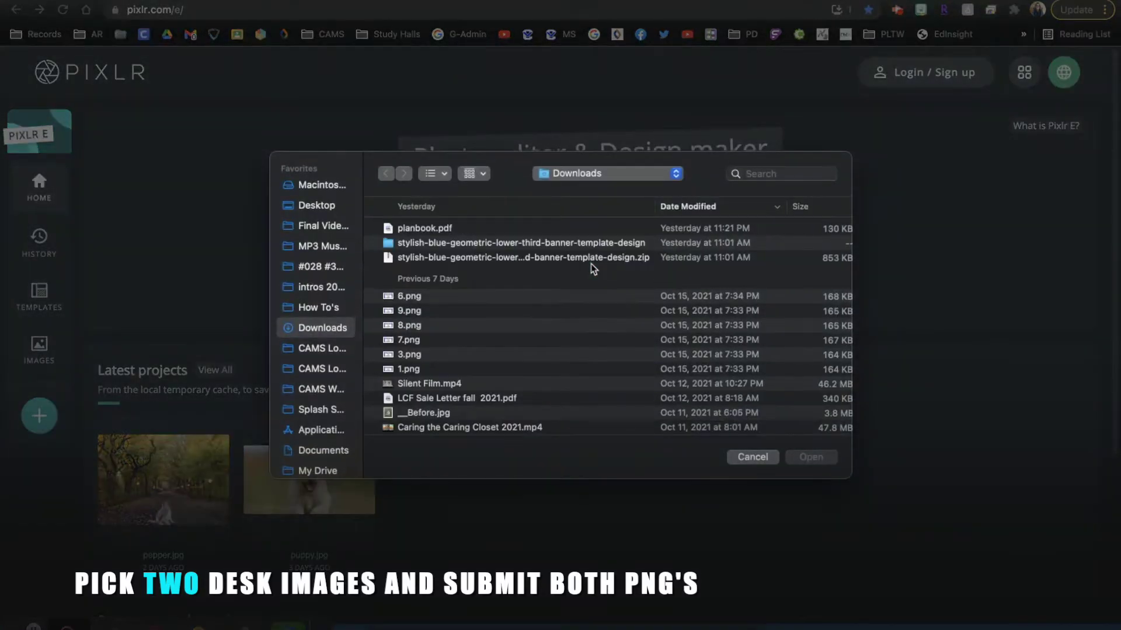
scroll(321, 360, "down", 3)
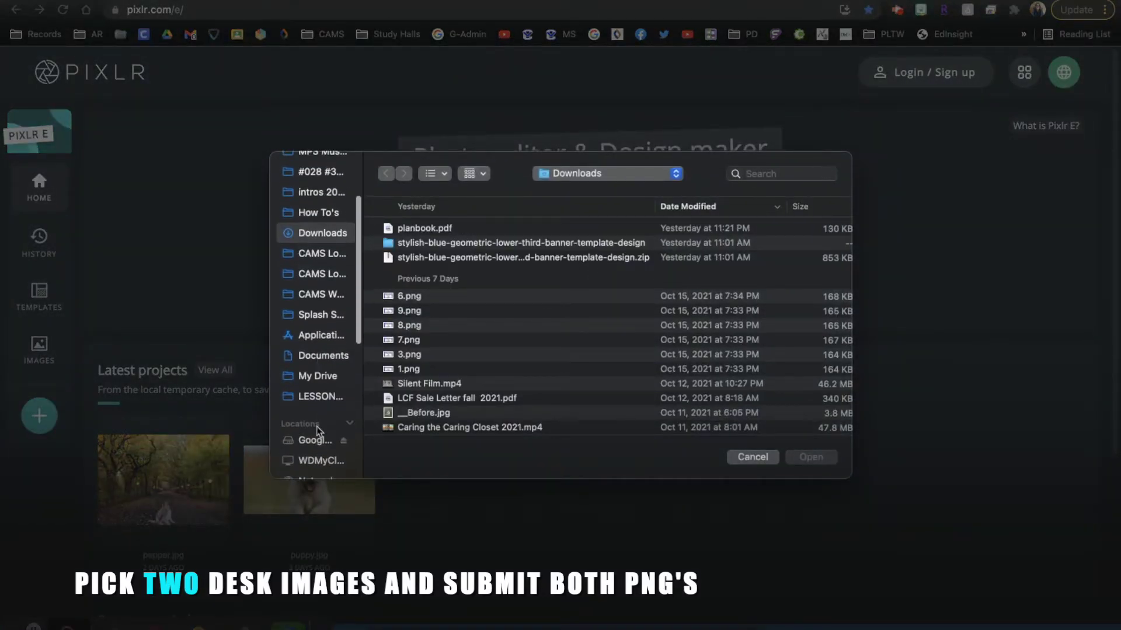
Open Desk15.jpeg from Shared drives > Digital Media Files > PICS > News Desks to Edit
left_click(316, 441)
double_click(442, 244)
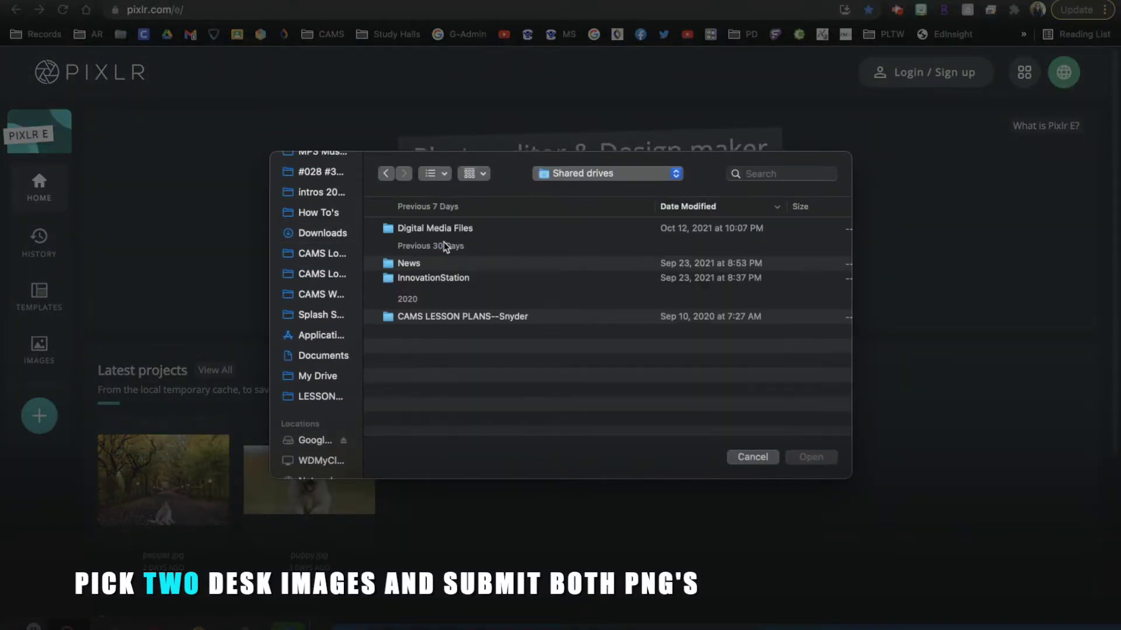
double_click(440, 229)
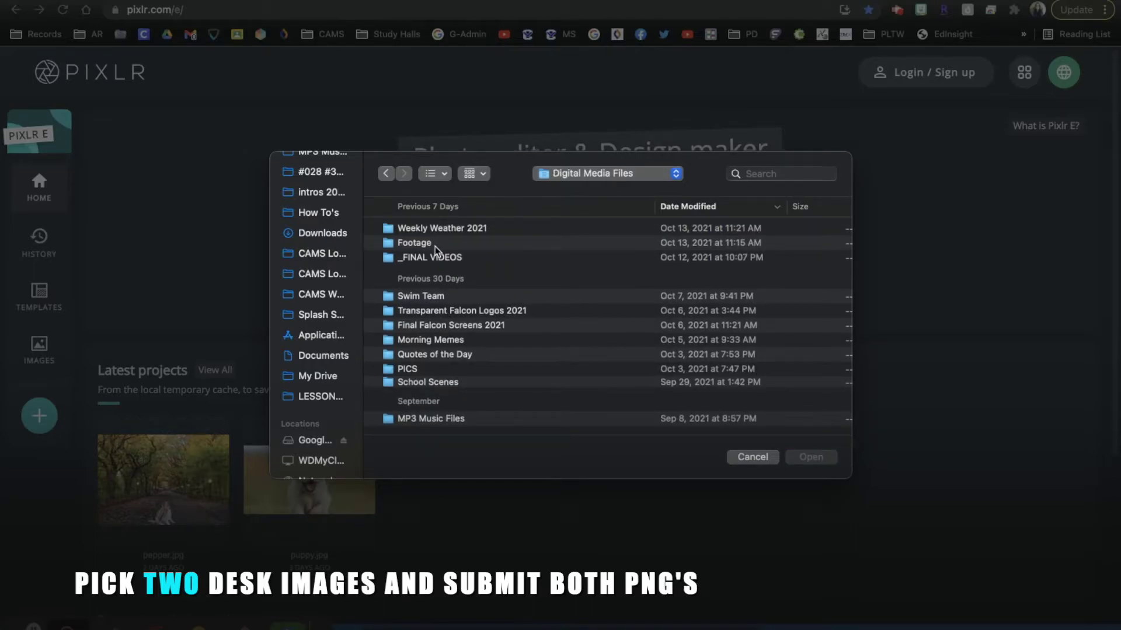
double_click(421, 370)
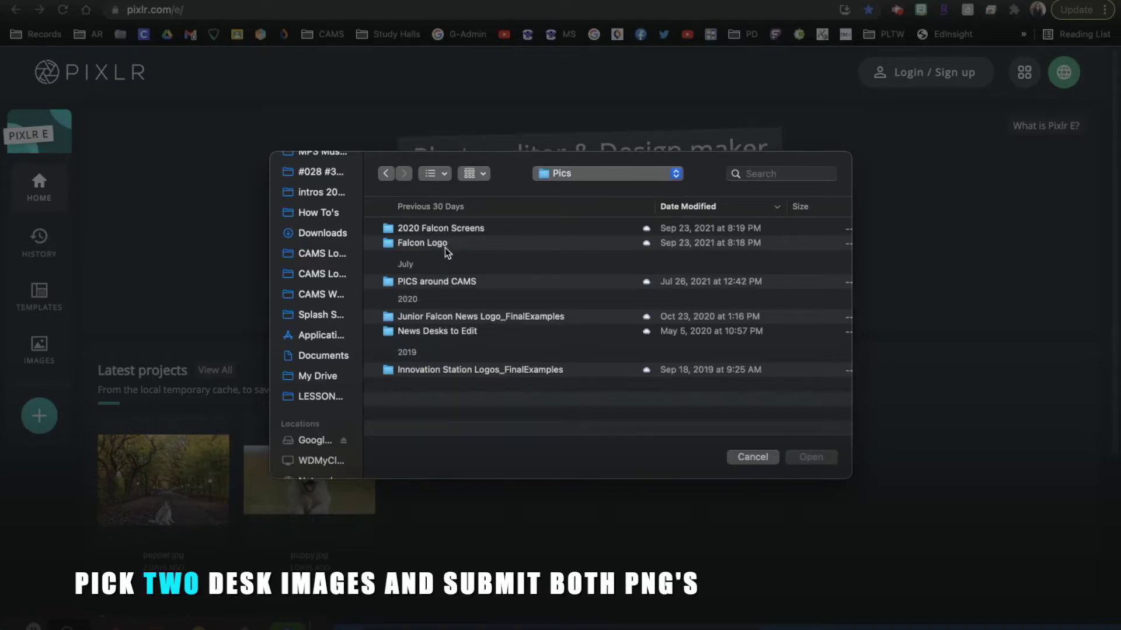
double_click(429, 332)
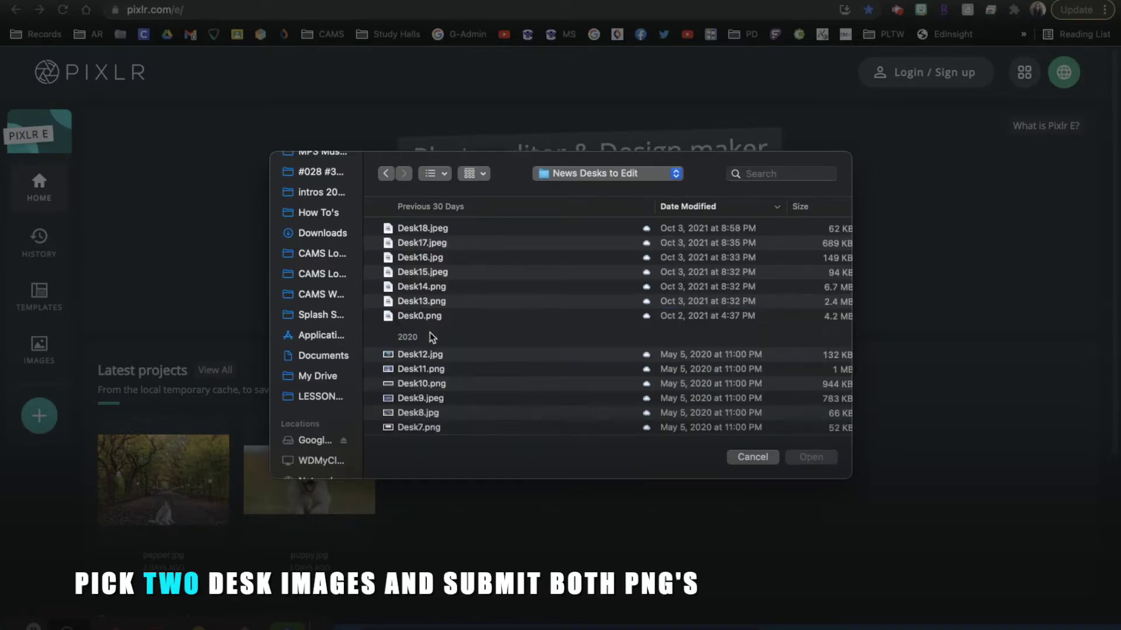
scroll(446, 368, "down", 2)
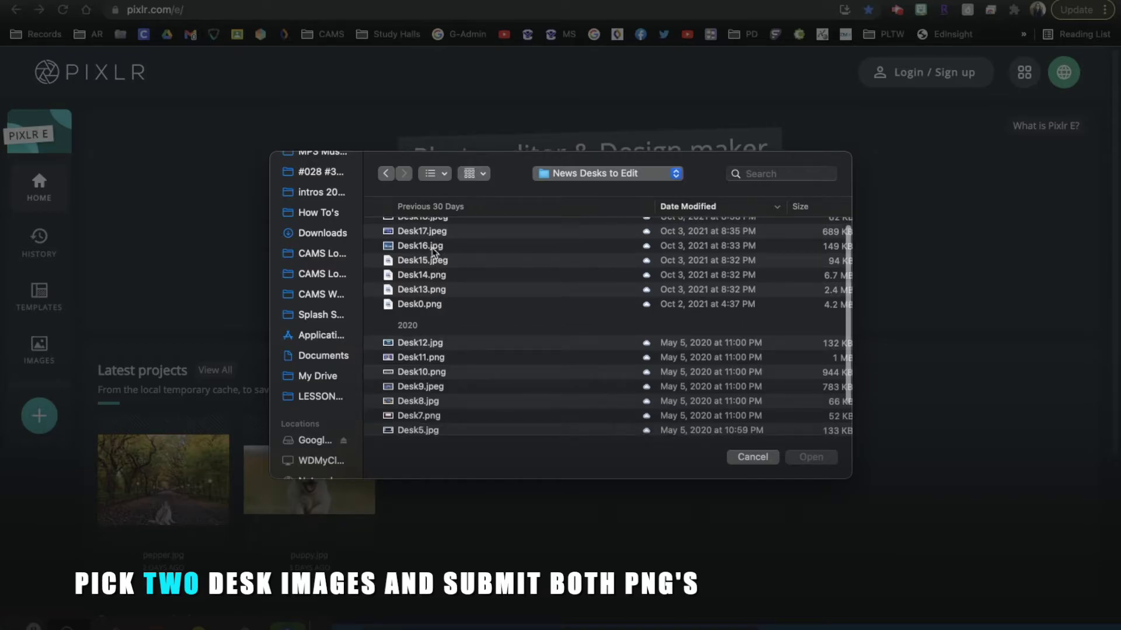
double_click(420, 261)
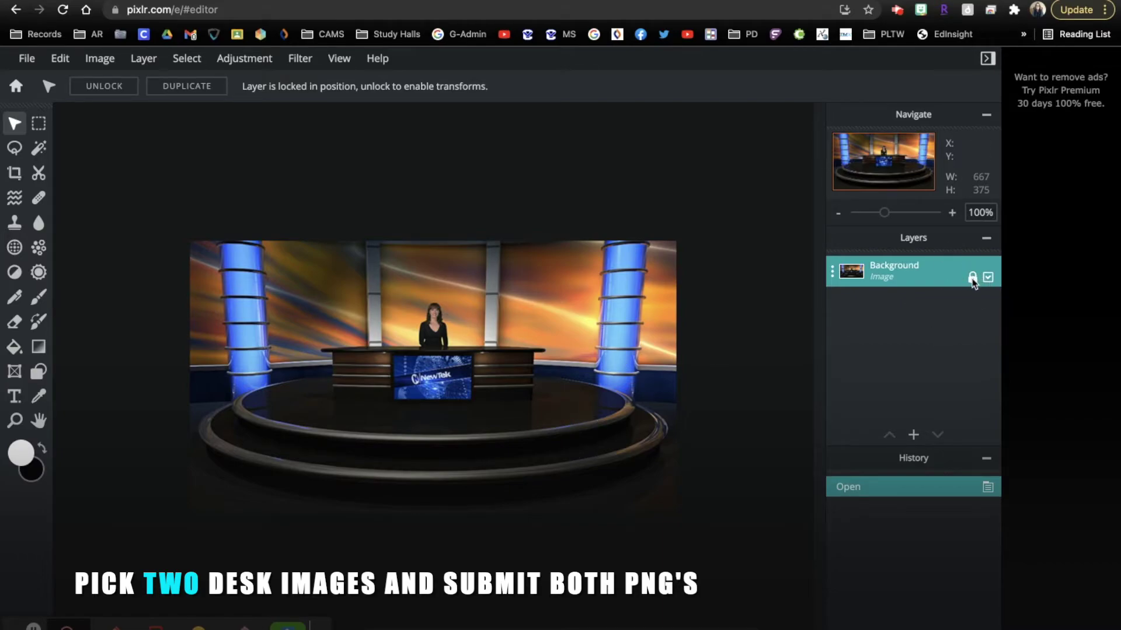
Unlock the Background layer and marquee-select the backdrop strip above the desk
left_click(972, 279)
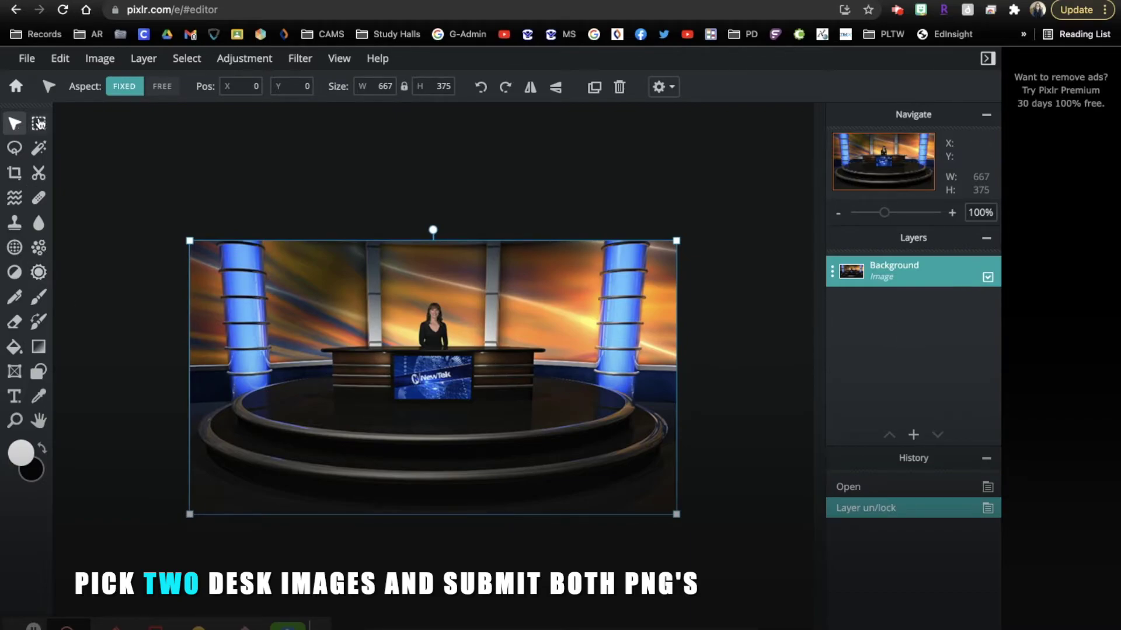
left_click(38, 123)
left_click_drag(168, 229, 728, 340)
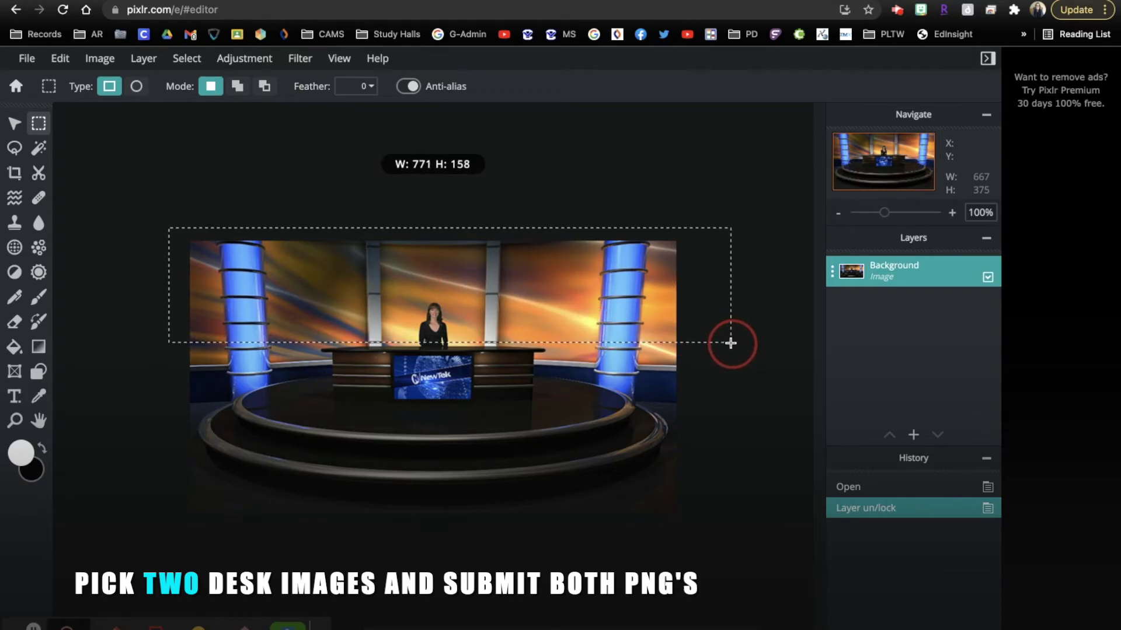
Erase the whole upper backdrop above the desk to transparency and deselect
left_click_drag(728, 340, 730, 347)
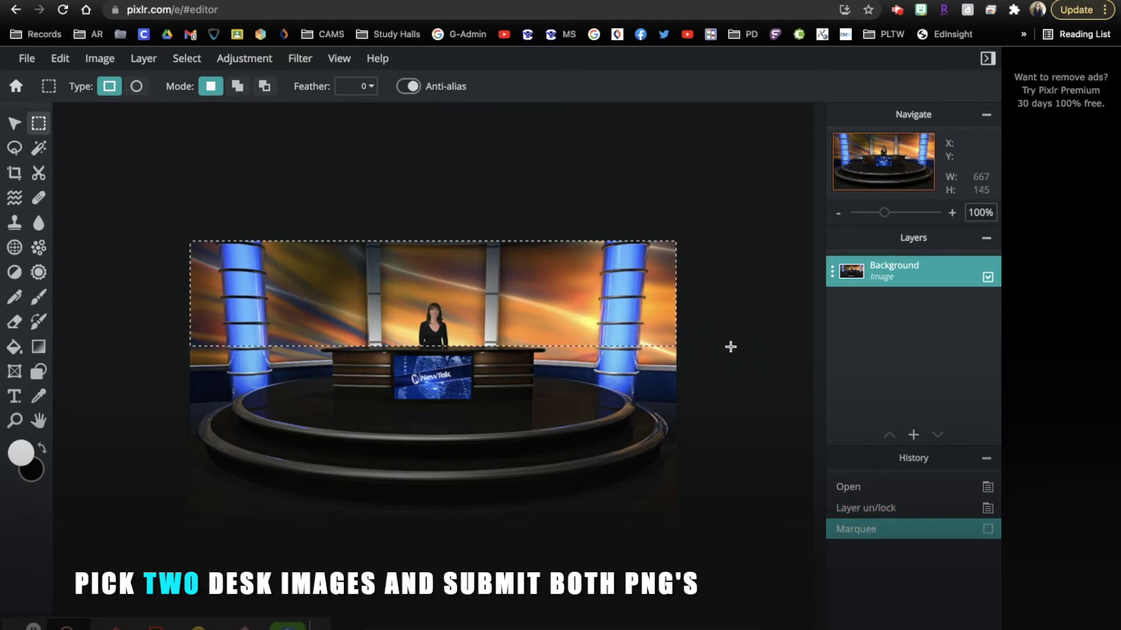
key("Delete")
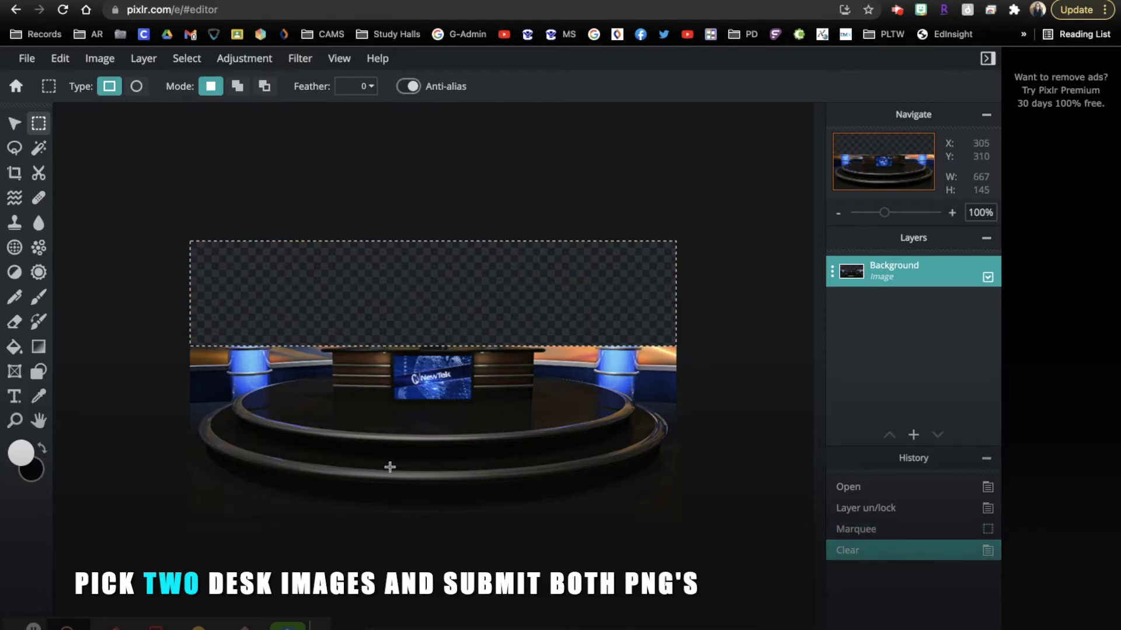
left_click(175, 419)
Select the stage floor below the desk and erase it to transparency
left_click_drag(169, 394, 709, 517)
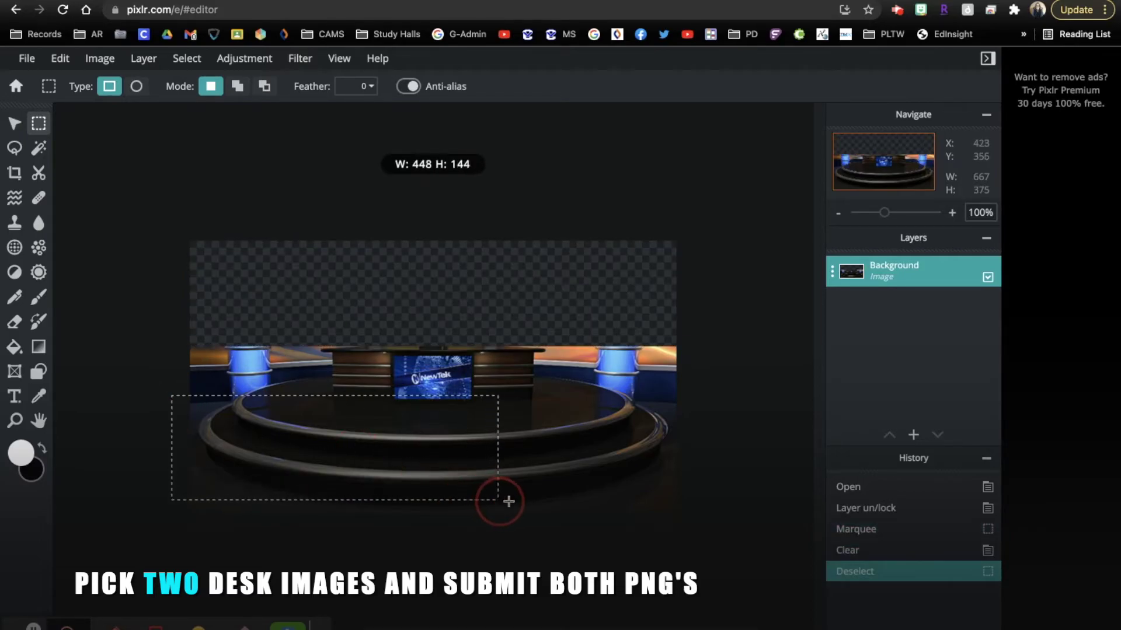
left_click_drag(709, 517, 688, 518)
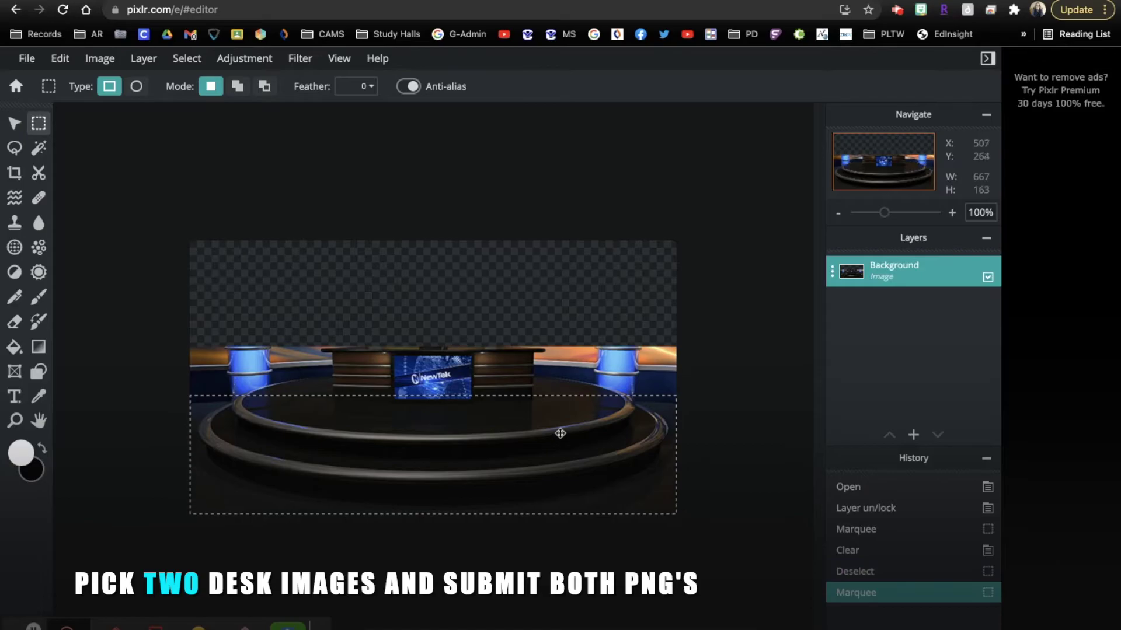
left_click_drag(557, 433, 561, 445)
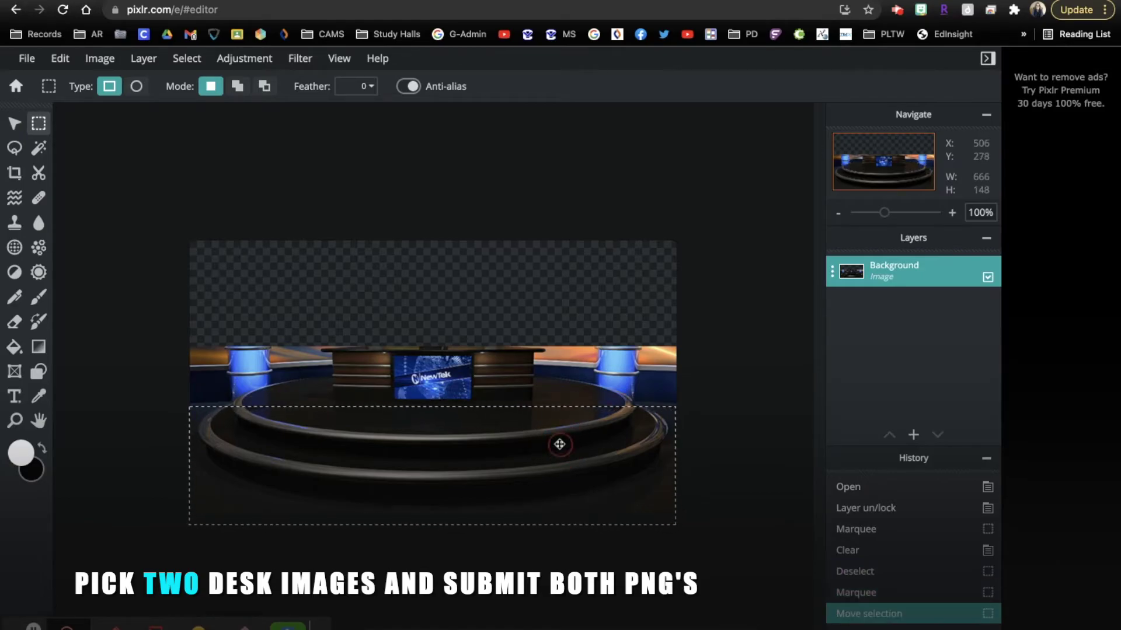
key("Delete")
scroll(543, 393, "up", 1)
scroll(542, 393, "up", 5)
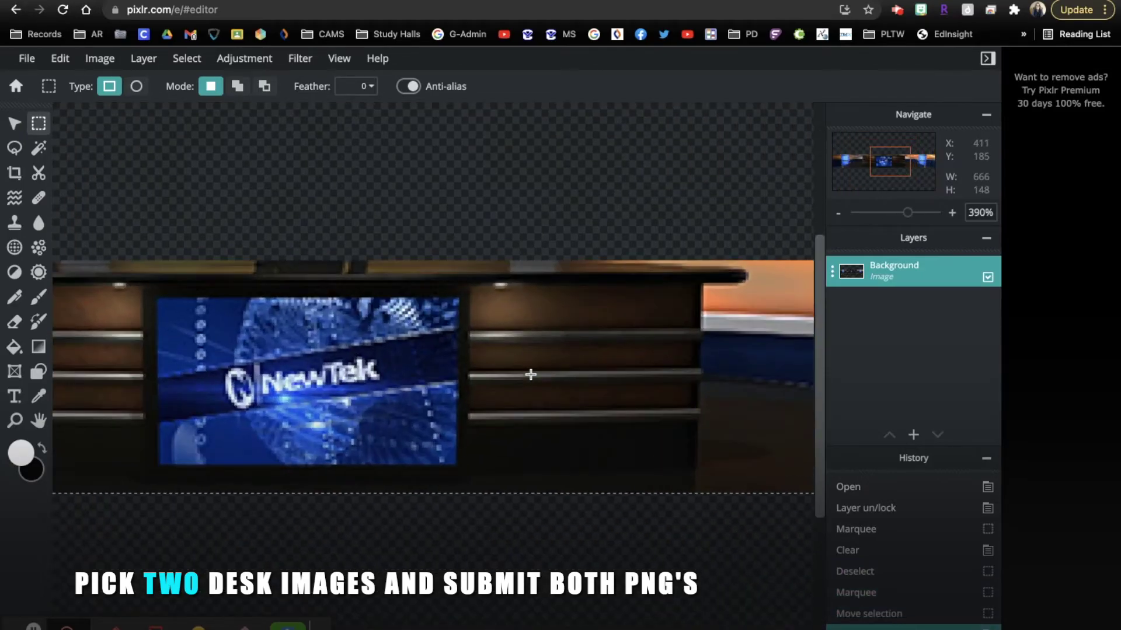
scroll(724, 309, "down", 1)
scroll(725, 309, "down", 4)
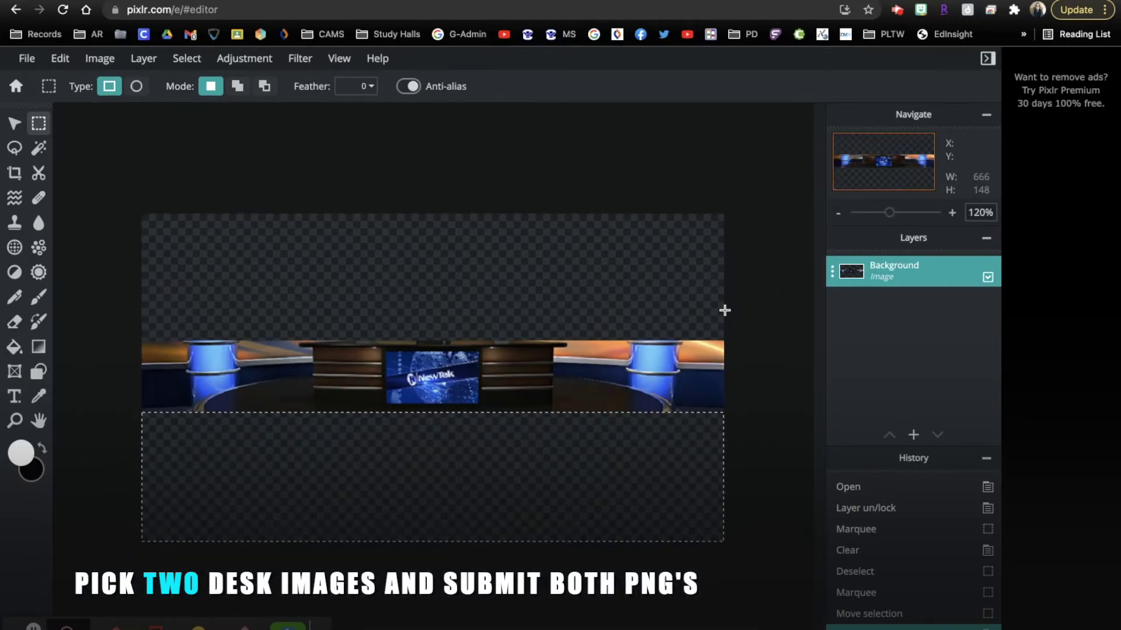
scroll(724, 309, "up", 3)
scroll(531, 455, "up", 2)
scroll(531, 456, "up", 1)
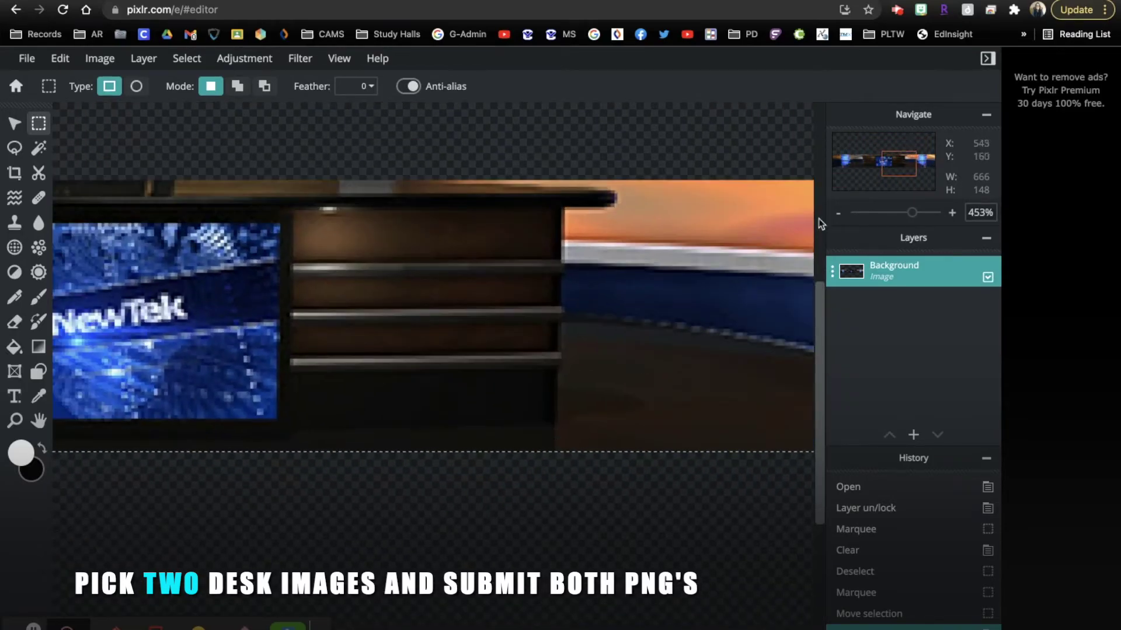
Centre the 453% close-up on the desk and NewTek screen using the Navigator
left_click(902, 155)
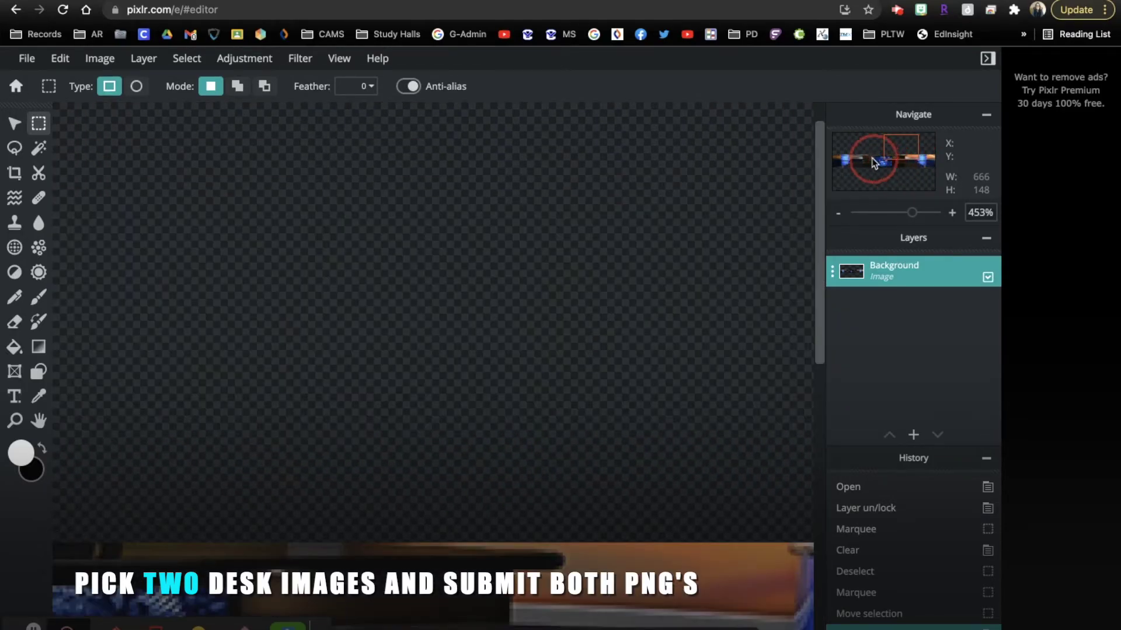
left_click(884, 167)
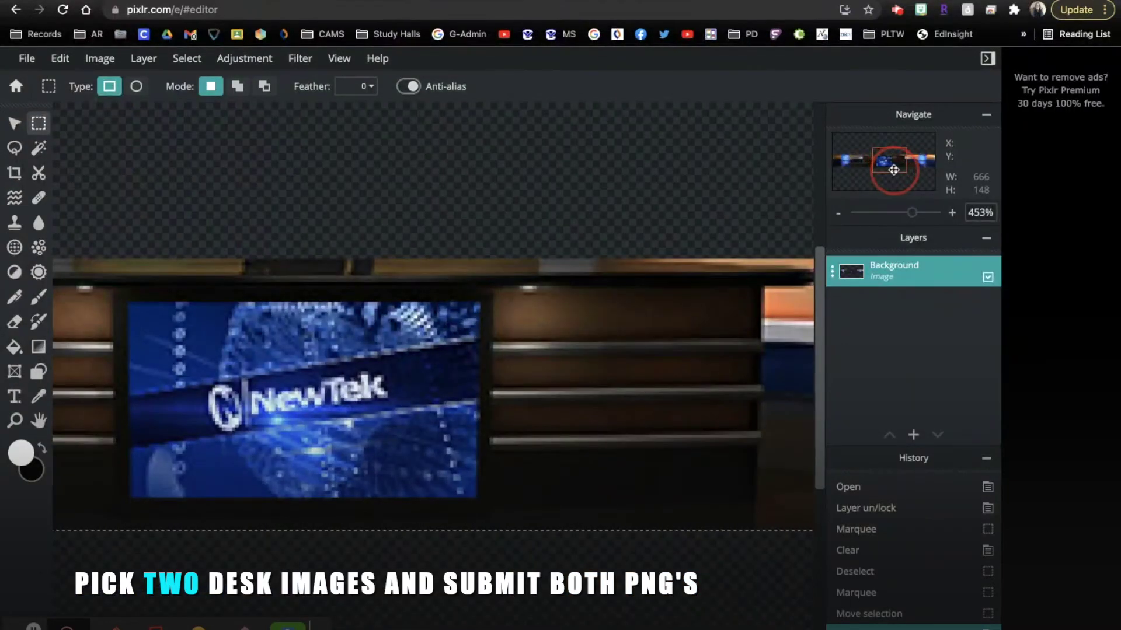
left_click_drag(889, 191, 889, 167)
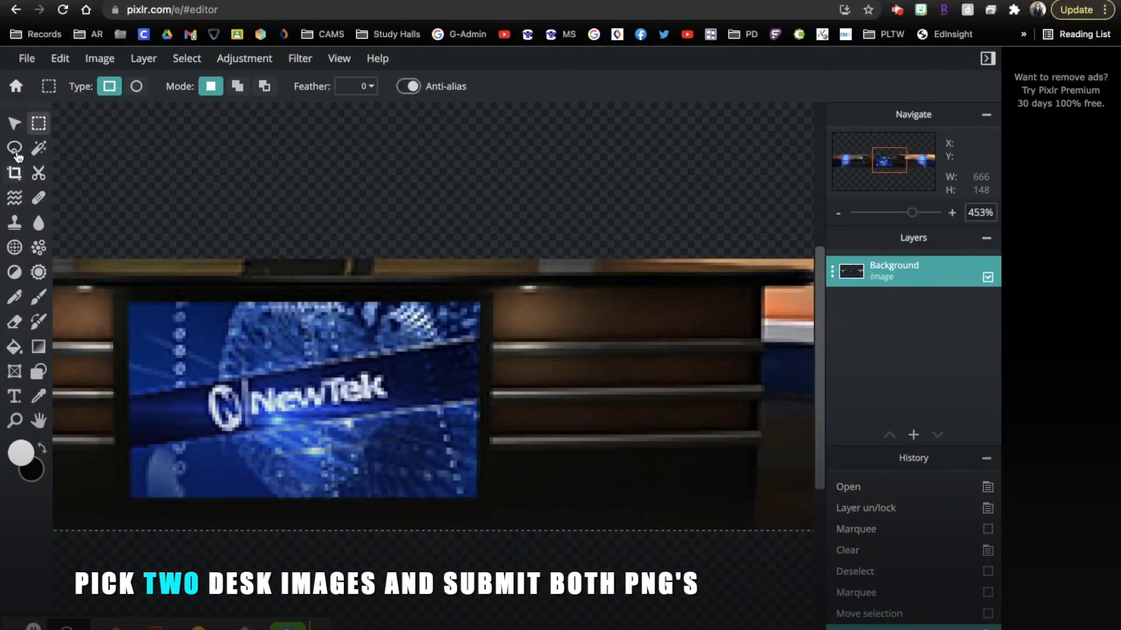
Polygon-lasso the thin background strip beside the desk's right side and delete it
left_click(14, 147)
left_click(140, 85)
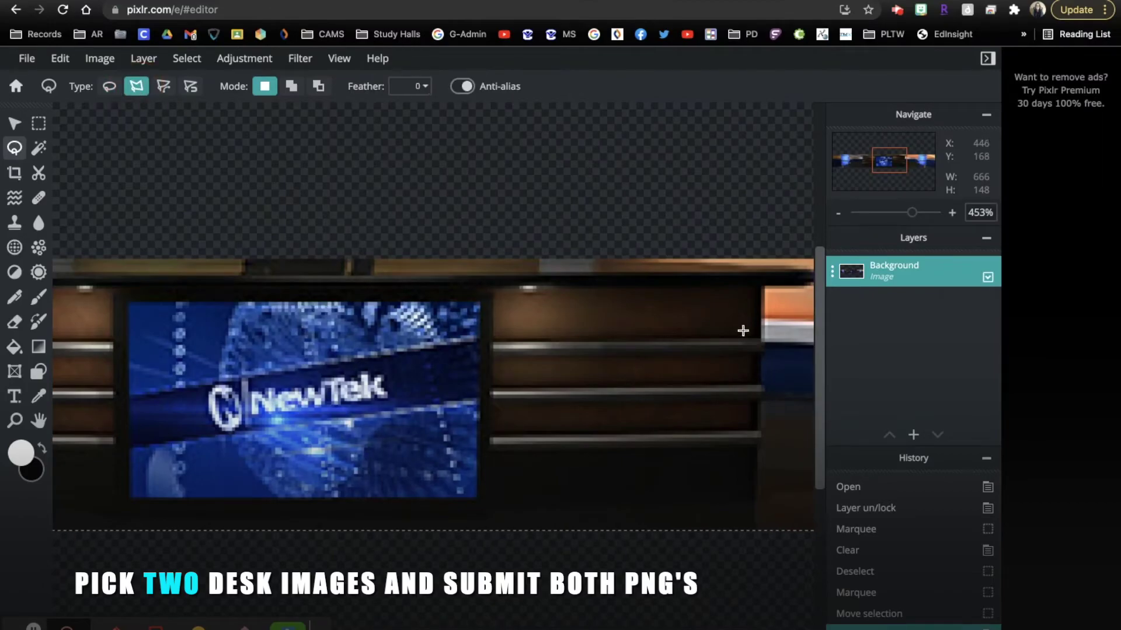
left_click(764, 289)
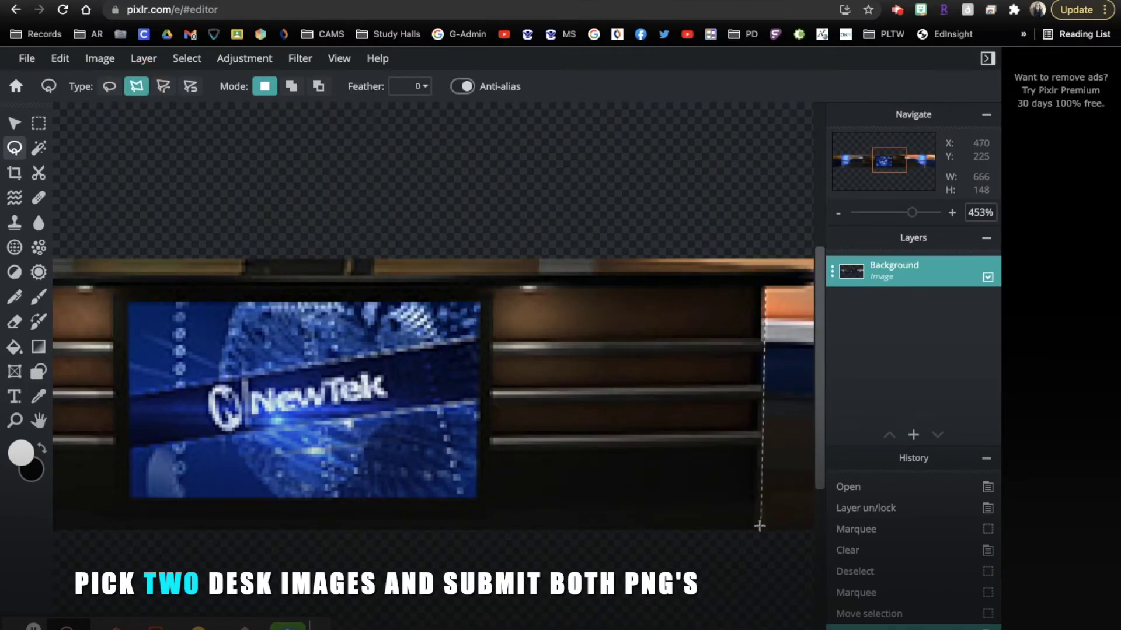
left_click(757, 544)
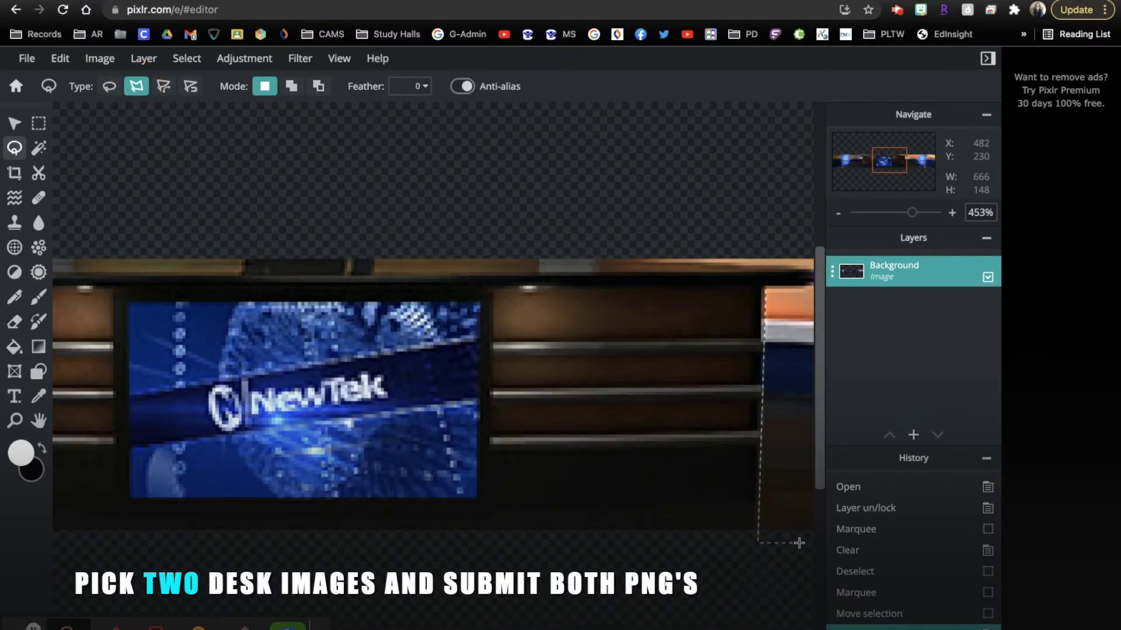
left_click(801, 542)
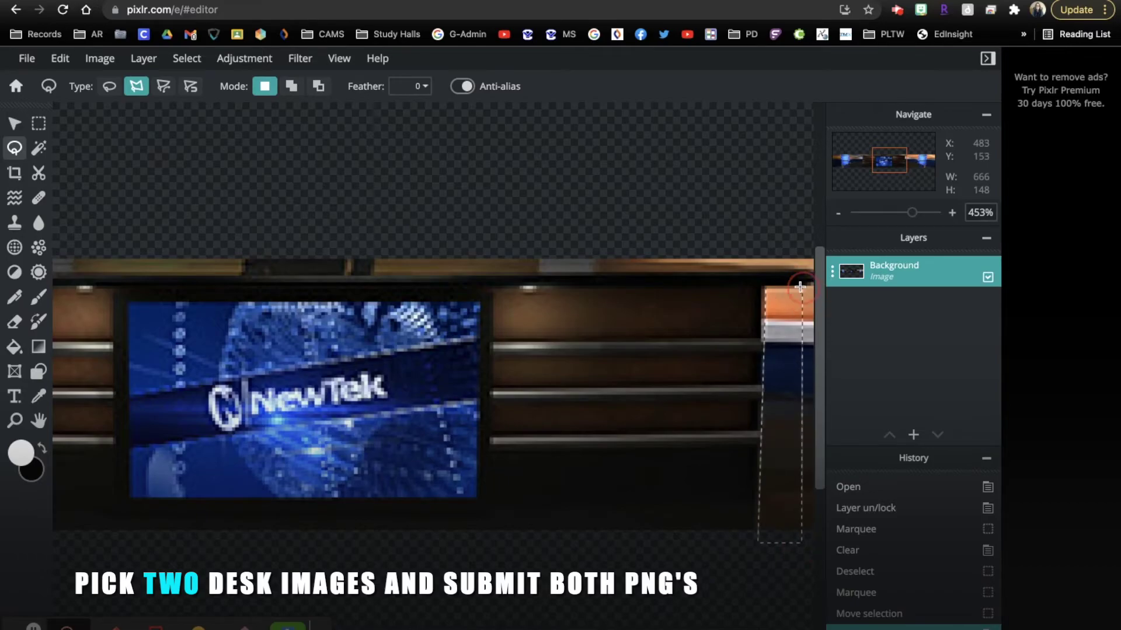
left_click(802, 284)
left_click(767, 286)
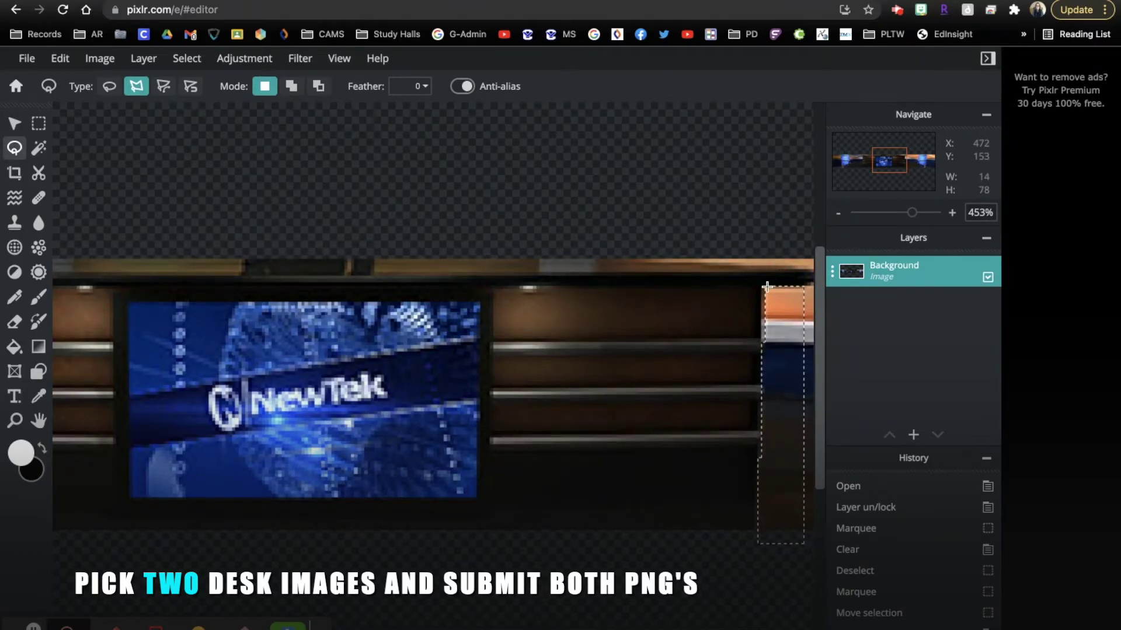
key("Delete")
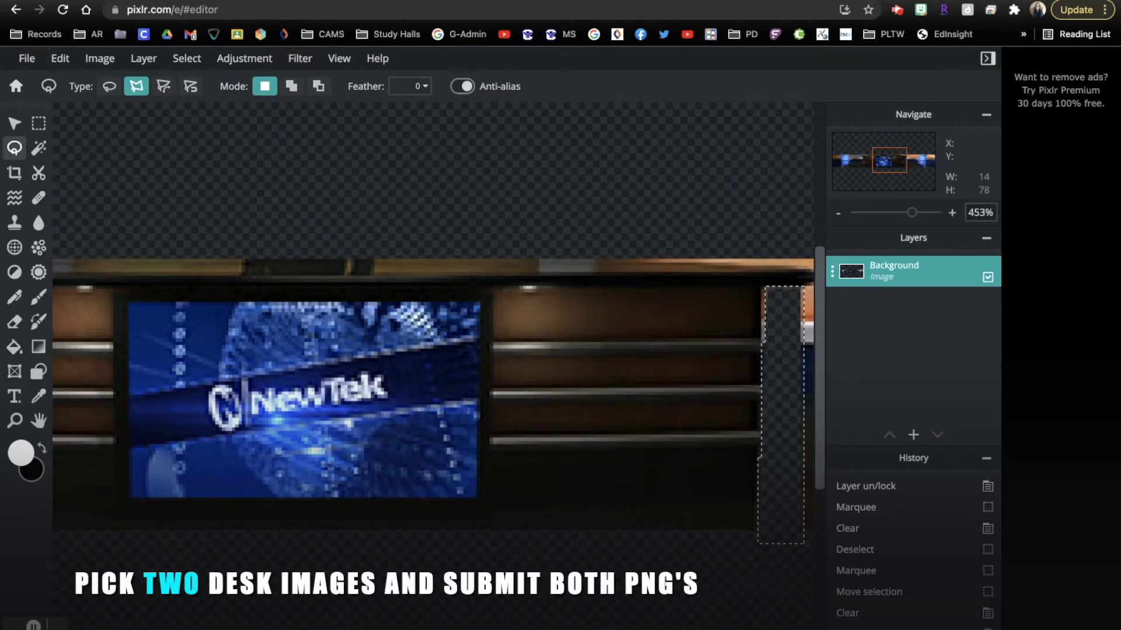
scroll(434, 394, "right", 5)
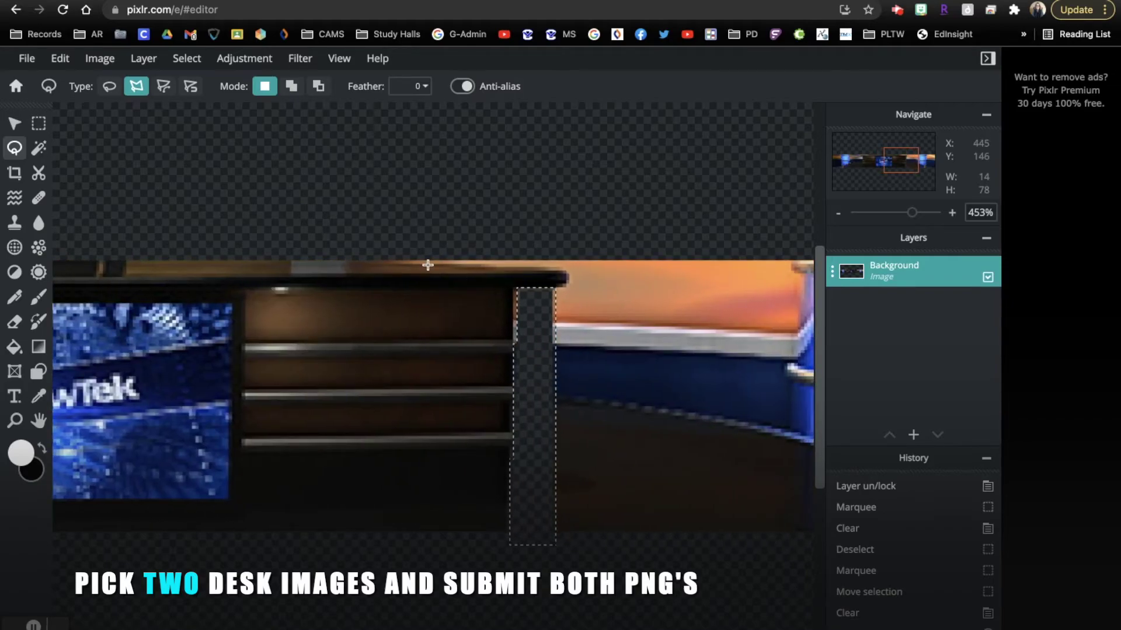
Polygon-lasso and delete the orange wall sliver above the desk's right end, then fit the image to view
left_click(372, 257)
left_click(565, 270)
left_click(717, 305)
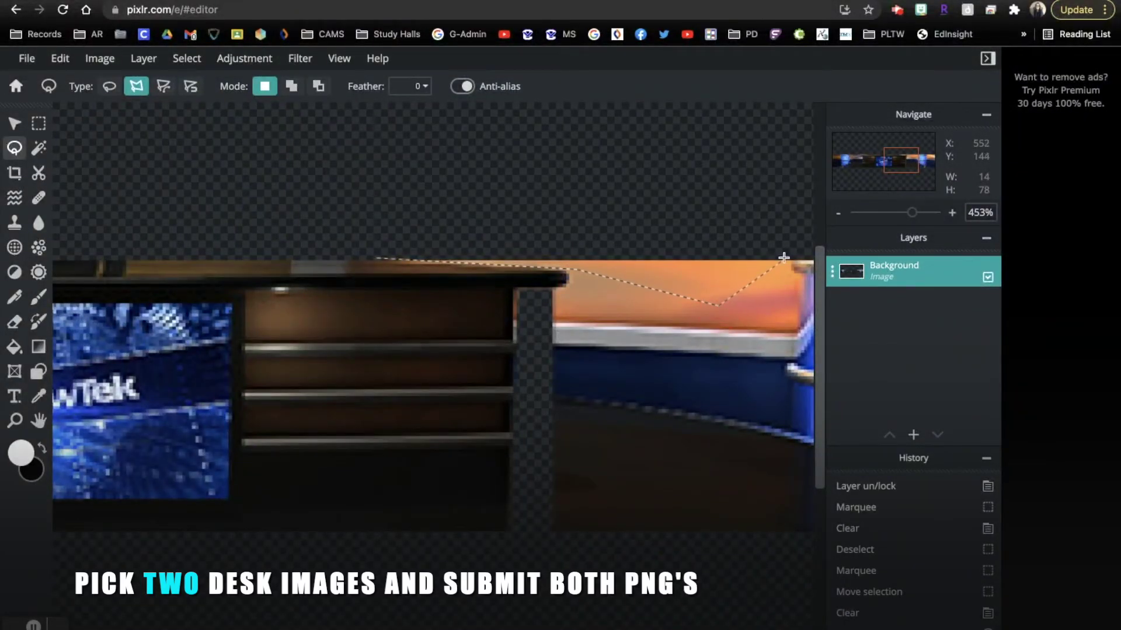
left_click(787, 252)
left_click(385, 219)
left_click(373, 257)
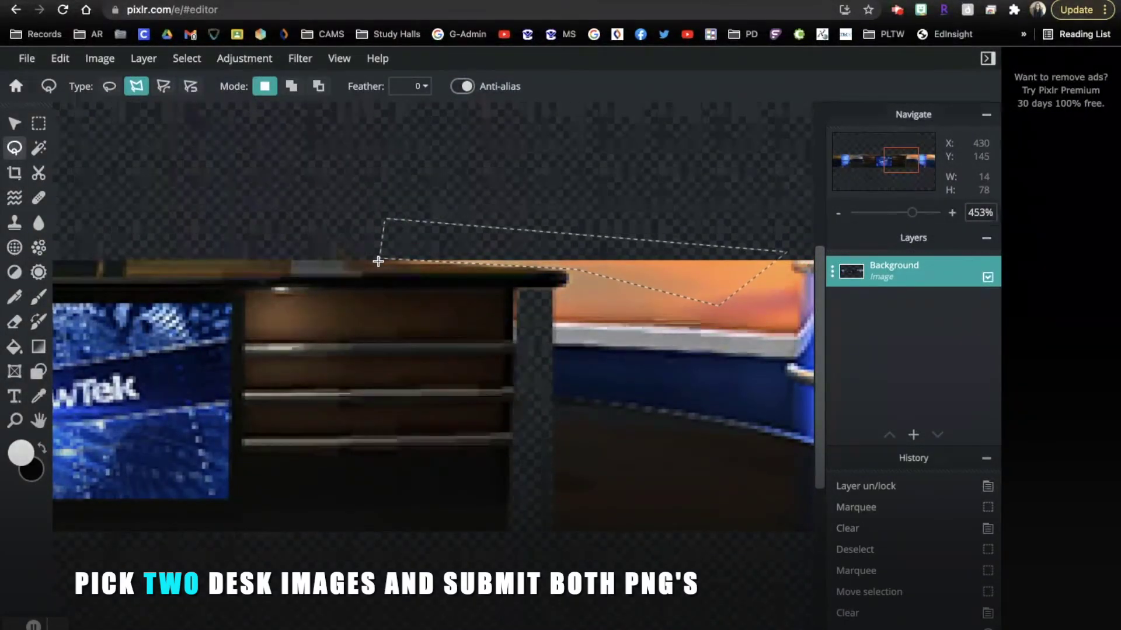
key("Delete")
key("ctrl+0")
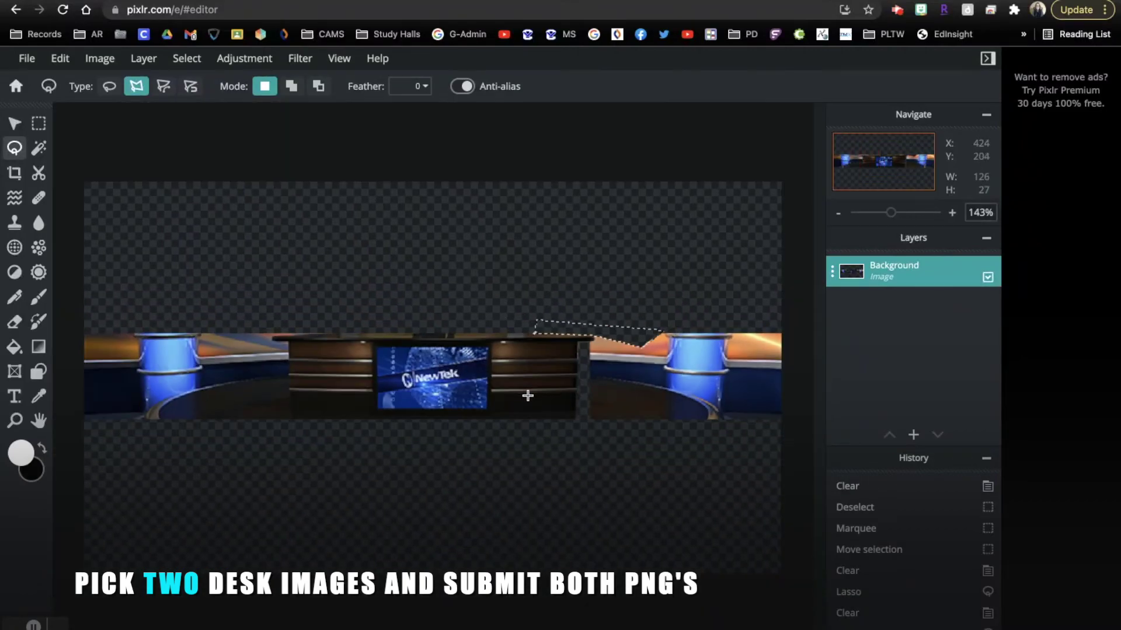
scroll(635, 366, "up", 2)
scroll(639, 365, "down", 4)
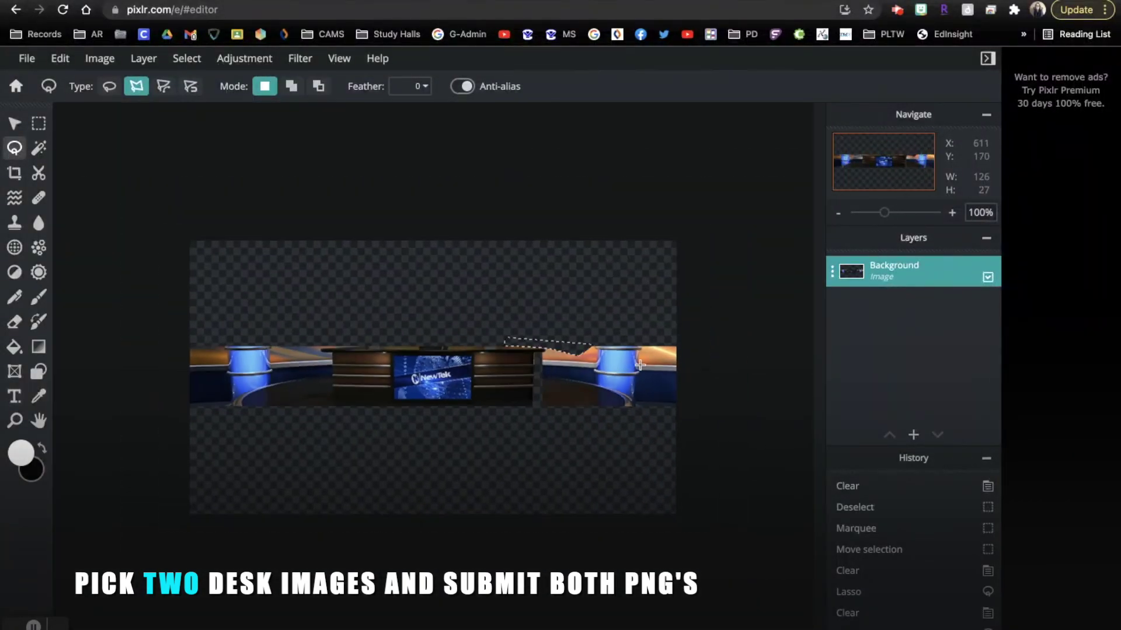
scroll(596, 326, "up", 2)
scroll(601, 326, "down", 2)
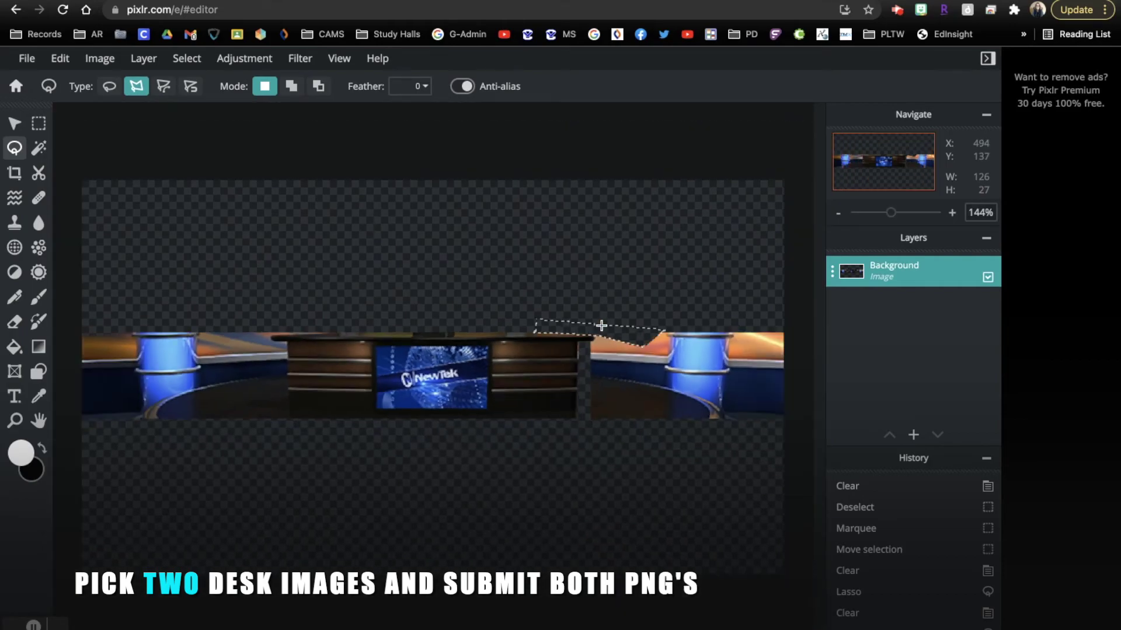
scroll(601, 324, "down", 2)
left_click(28, 59)
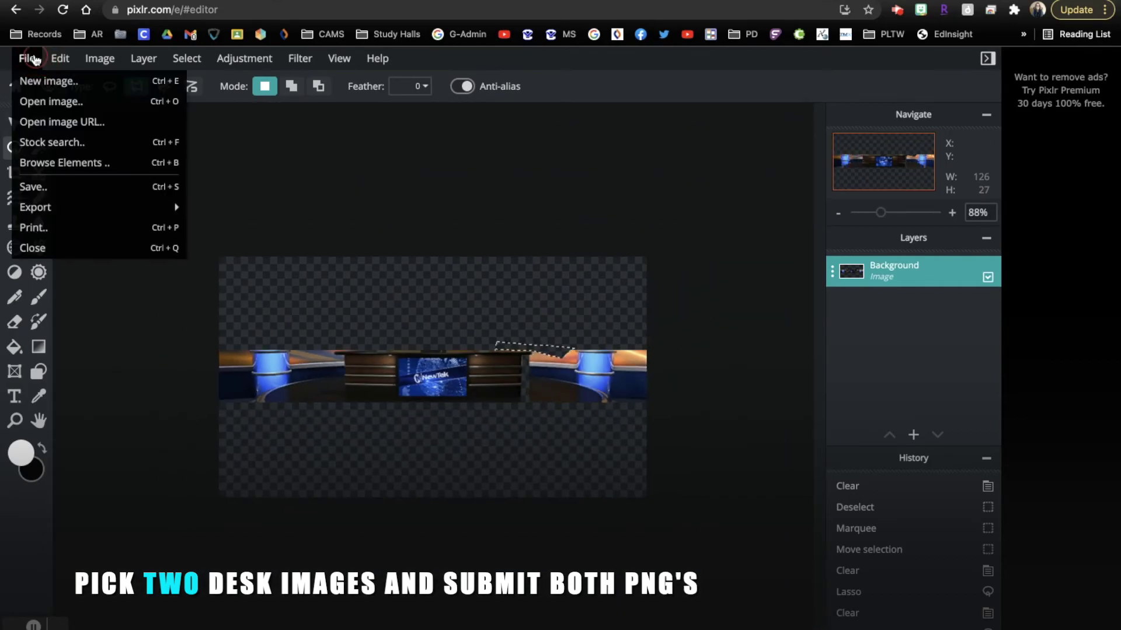
Set up a PNG save with the student's name at the start of the file name
left_click(127, 187)
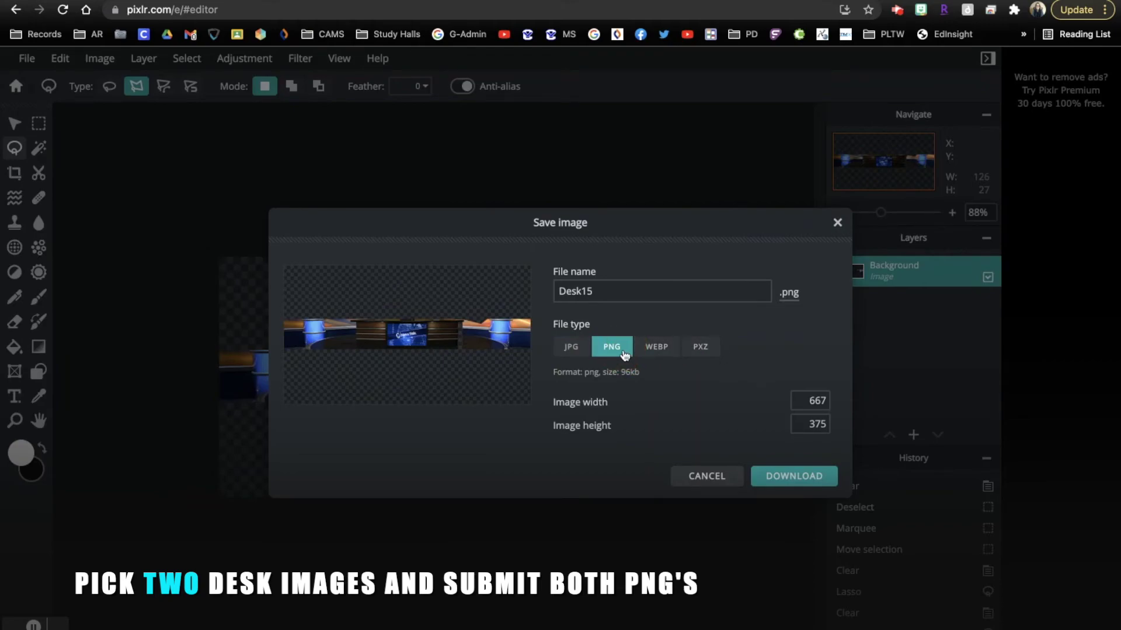
left_click(591, 288)
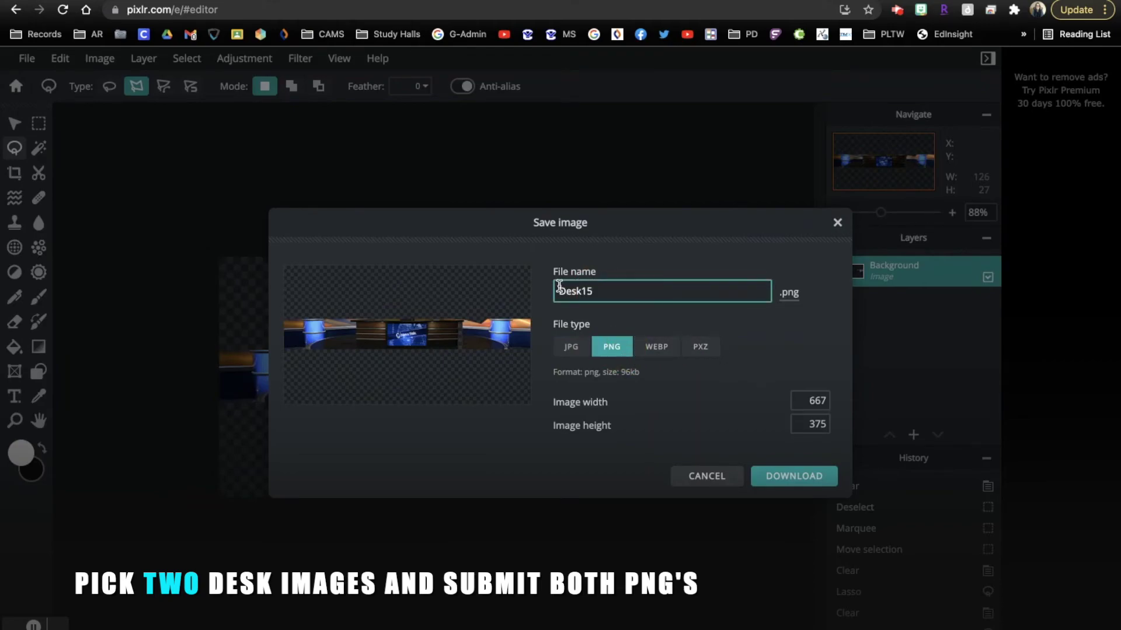
type("Gina ")
type("Irwin")
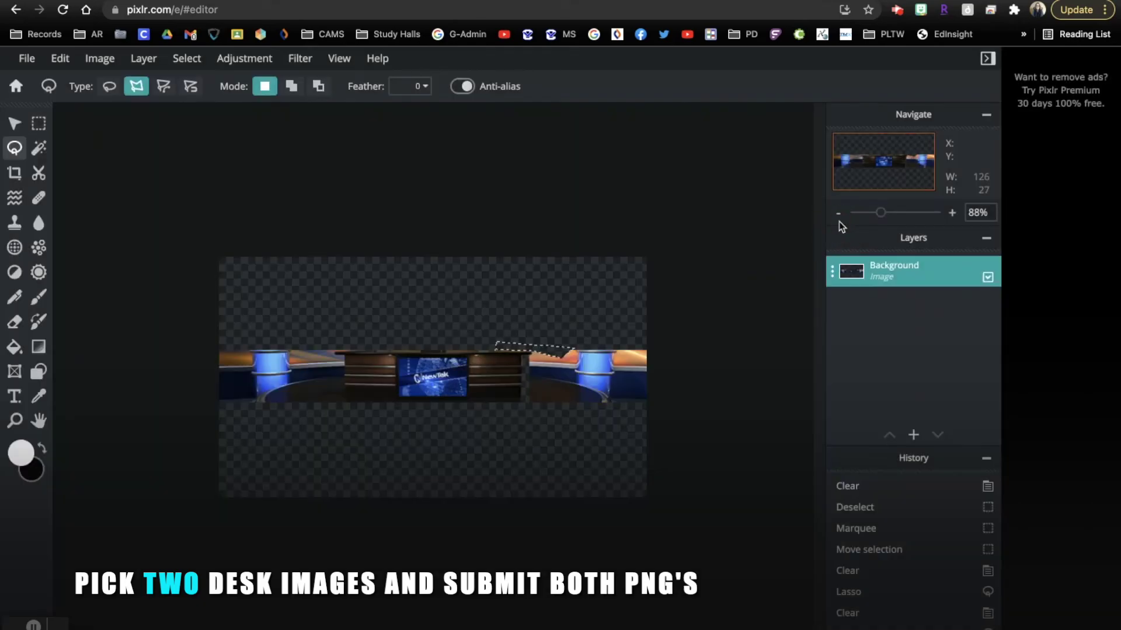
left_click(837, 222)
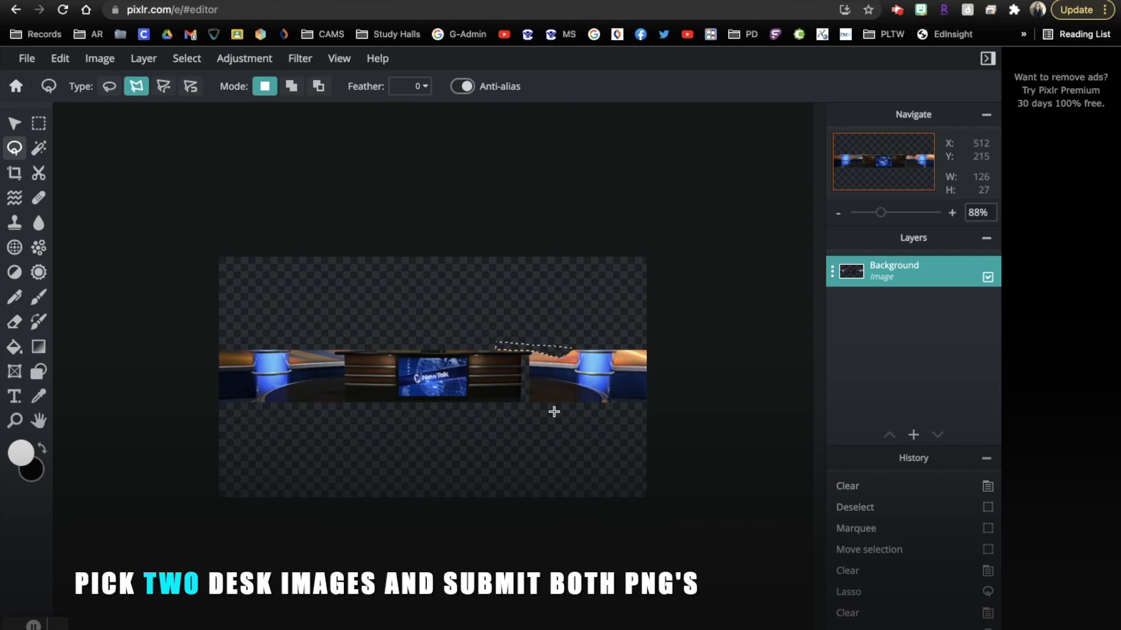
Select the Marquee rectangle-select tool in the left toolbar
left_click(38, 123)
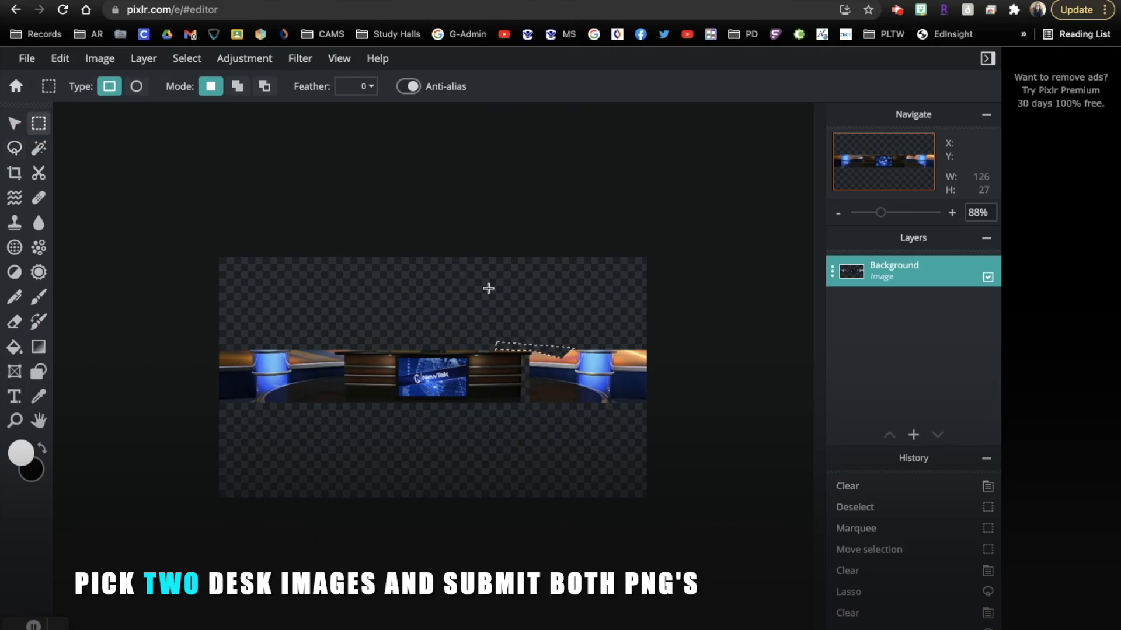